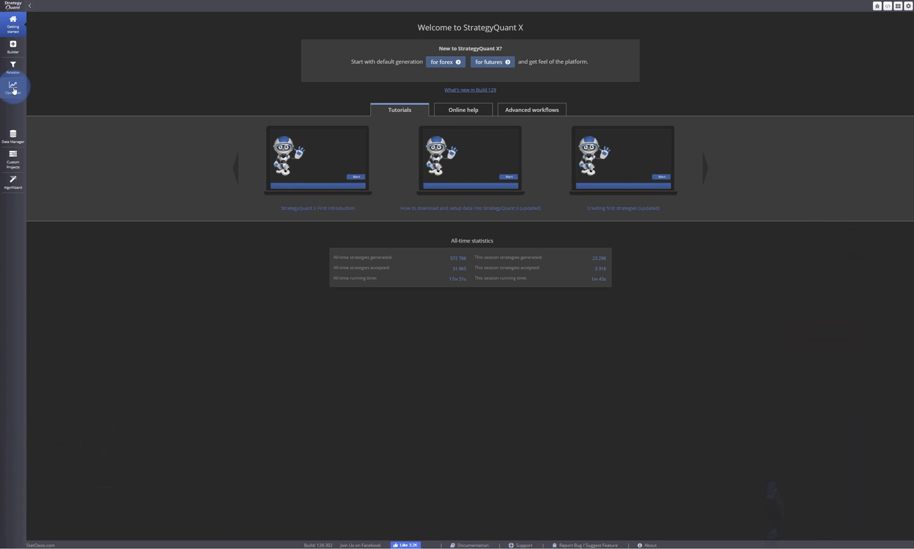
Look over the Retester cross checks, the Optimizer's finished run log and settings, then the Builder's results
click(14, 74)
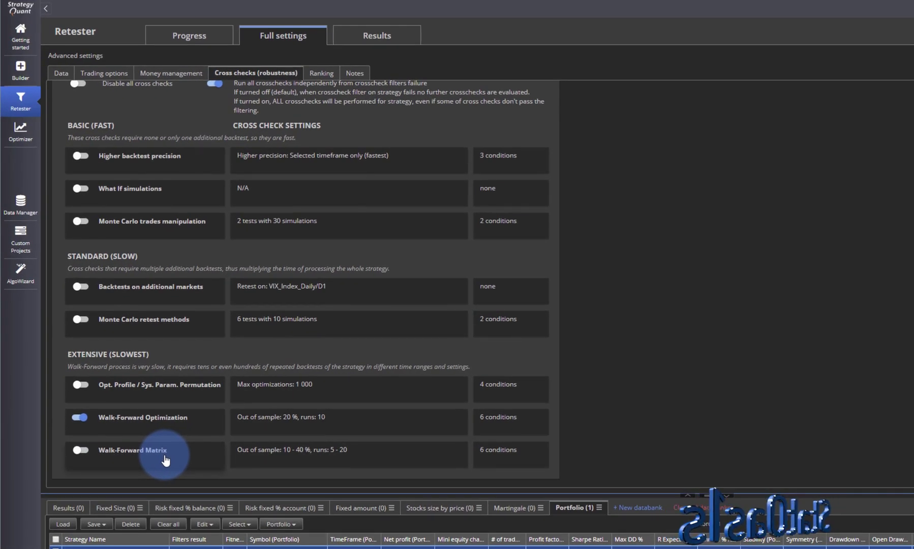
click(23, 134)
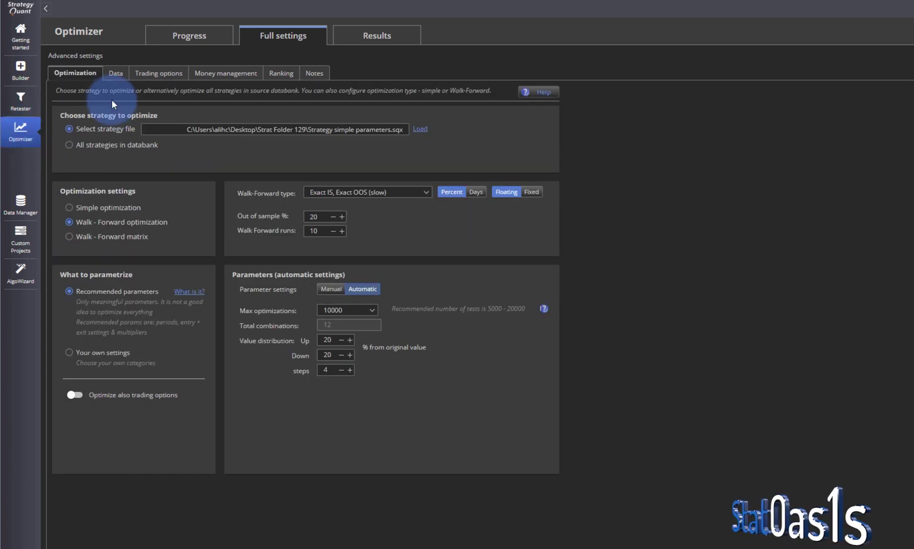
click(174, 40)
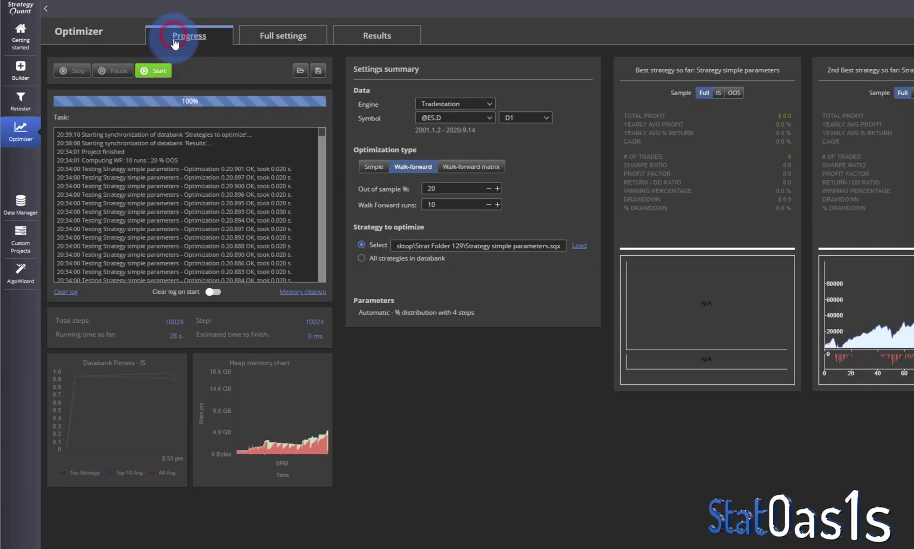
click(273, 34)
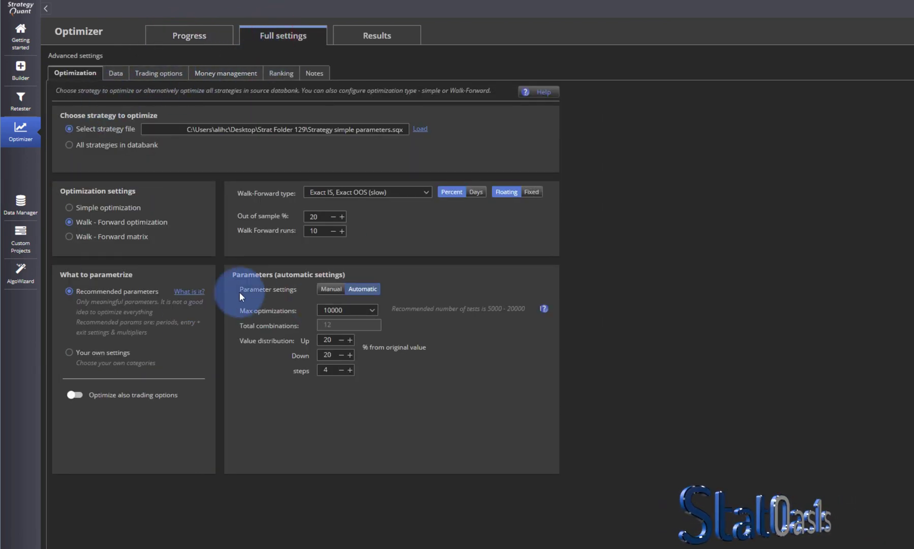
click(21, 70)
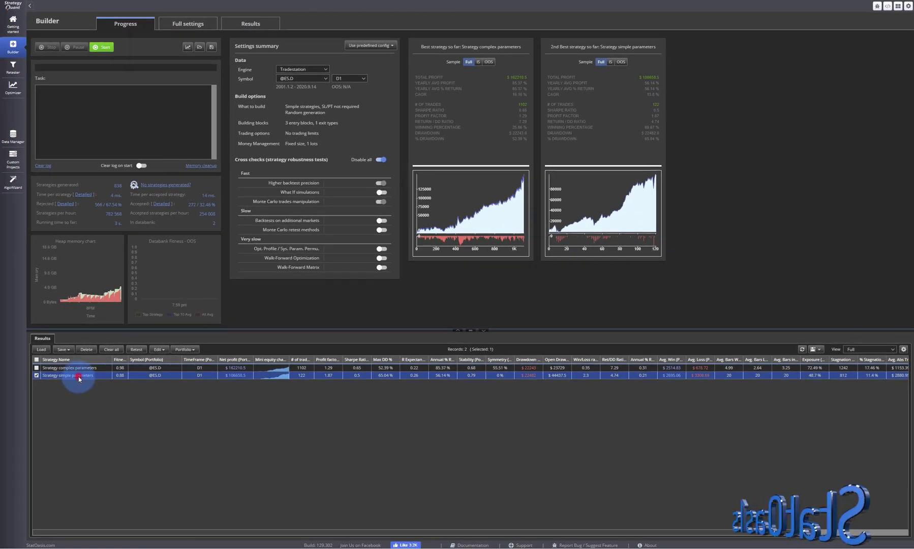
Compare the simple and complex parameters strategies' source code, then select the complex one for editing
double_click(115, 529)
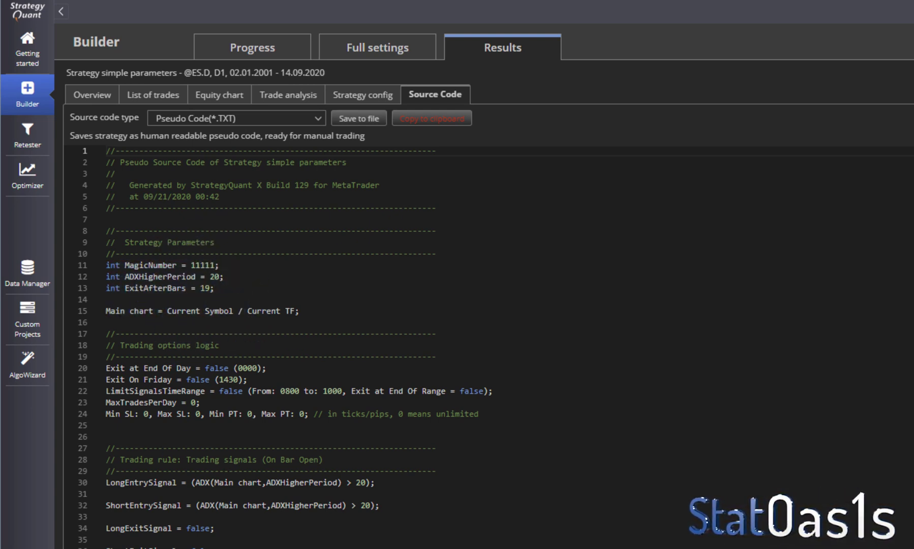
click(275, 547)
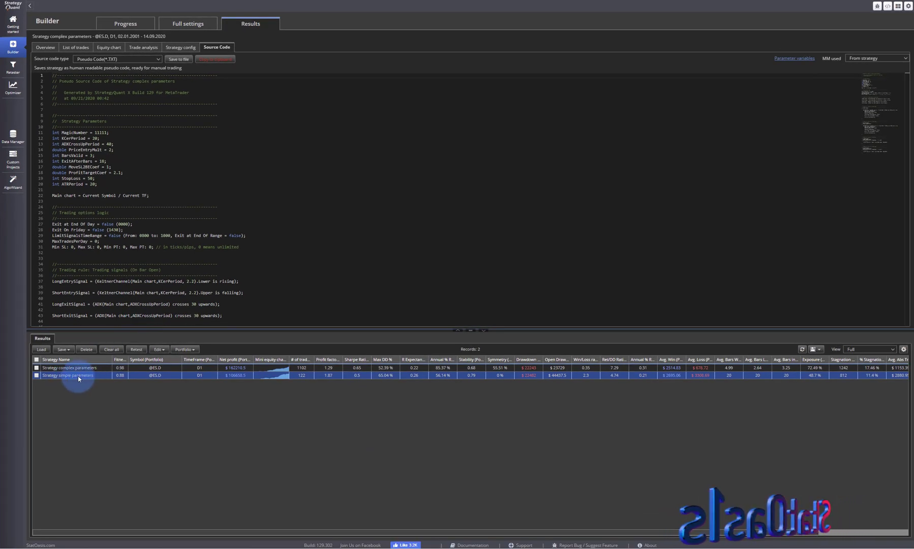
click(53, 367)
click(36, 368)
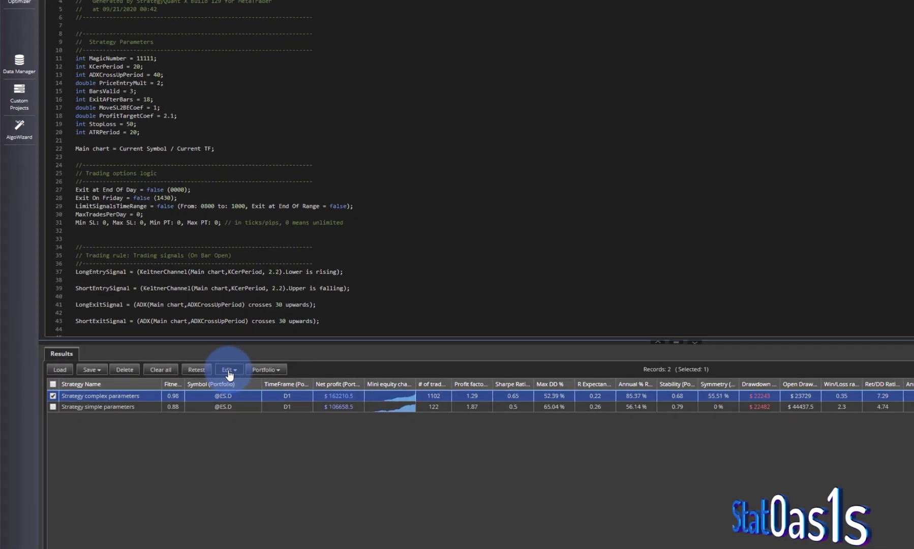
click(158, 350)
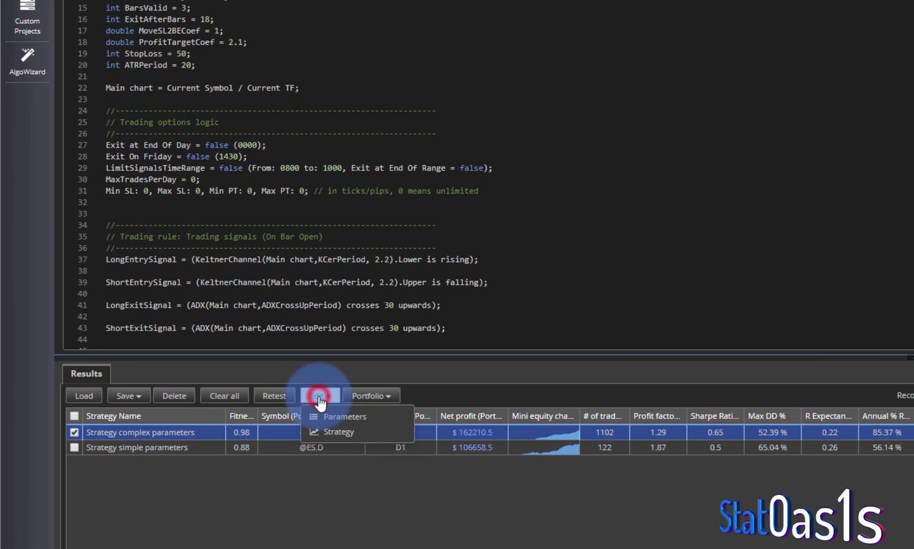
Open the complex strategy's rules and inspect the Not ShortEntrySignal exit and trading signals, then go back
click(329, 431)
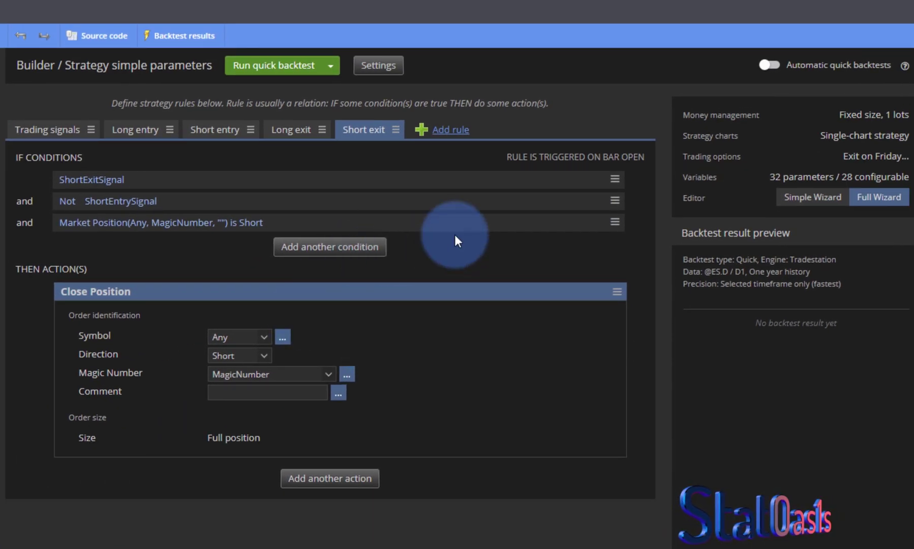
click(203, 200)
click(68, 132)
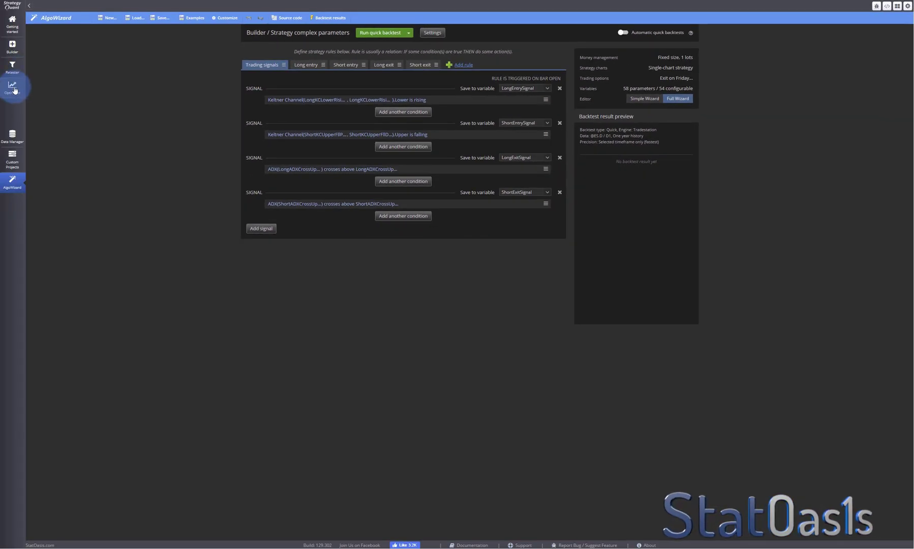
click(10, 49)
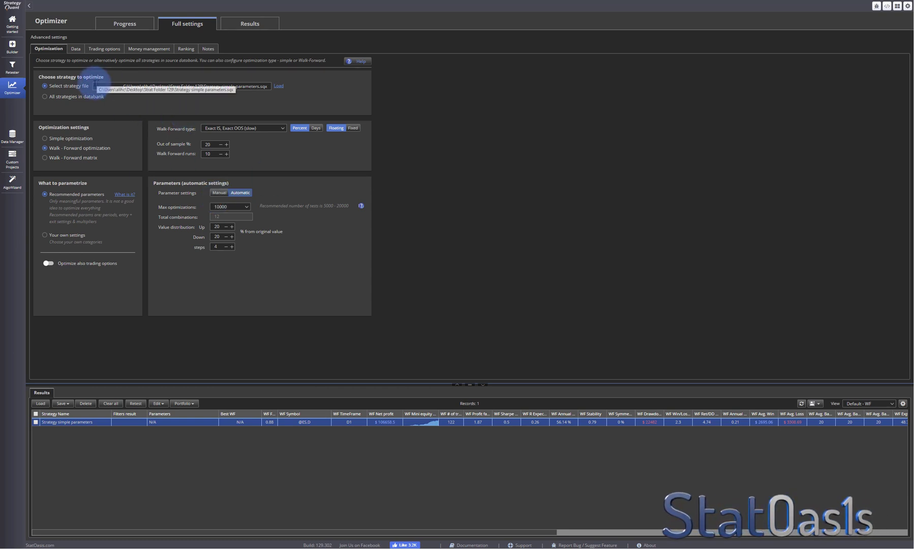
click(13, 72)
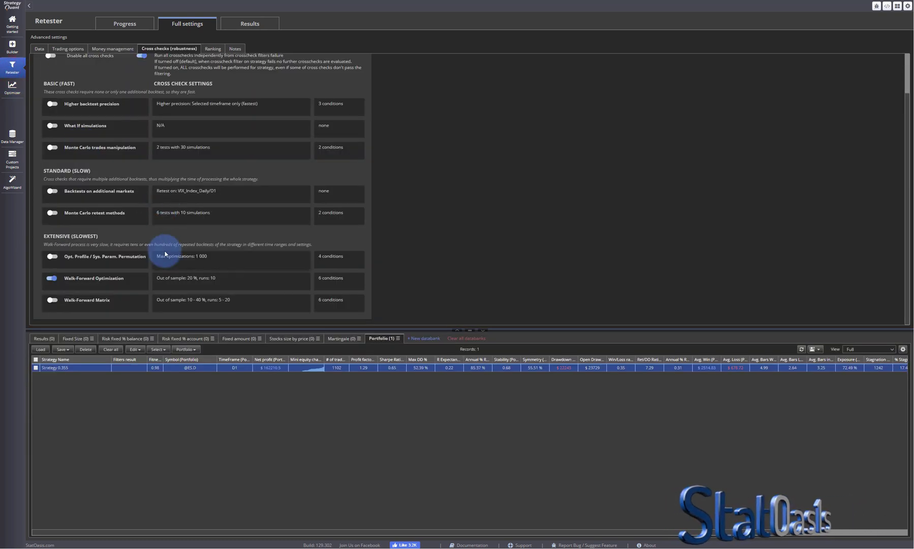
click(177, 284)
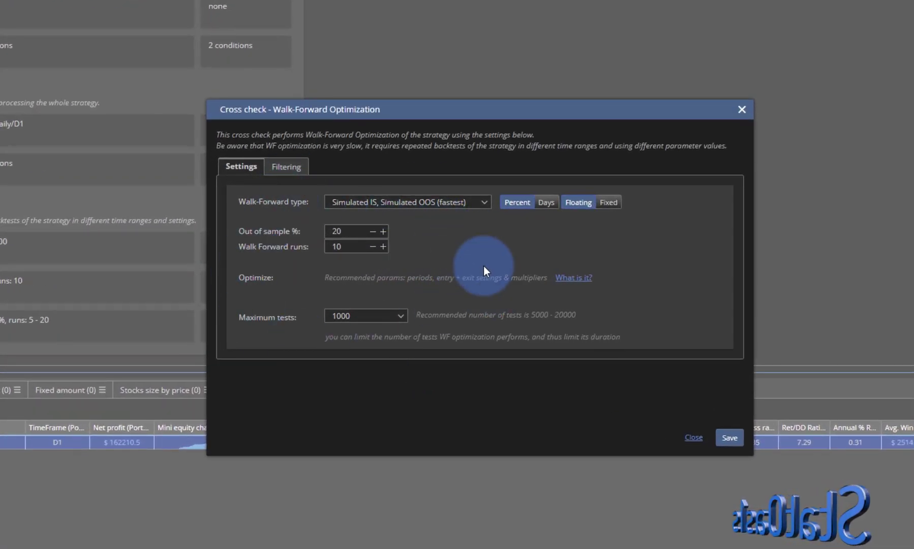
click(287, 167)
click(249, 157)
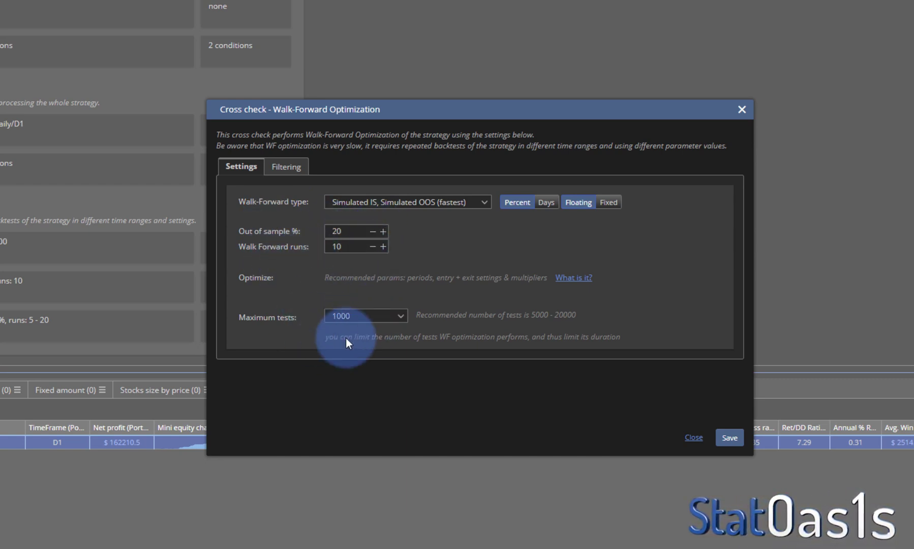
click(693, 437)
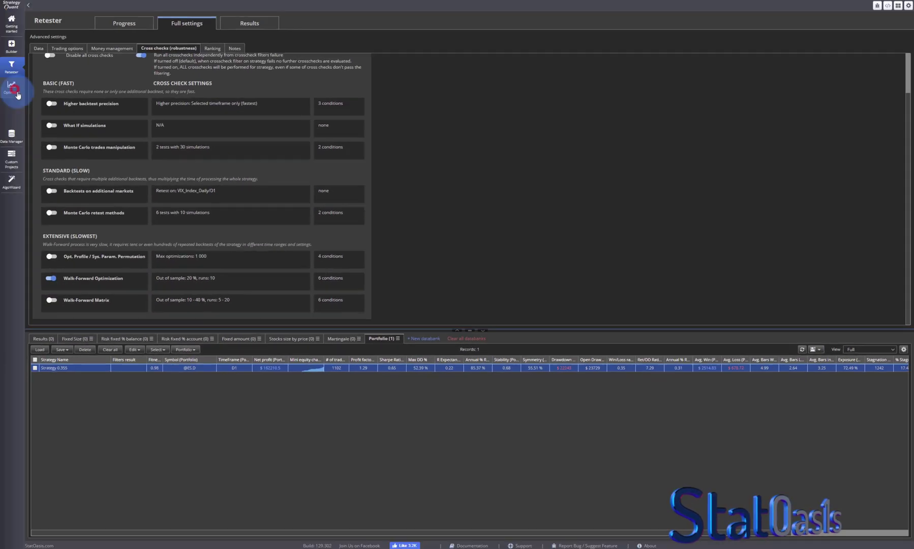
click(12, 88)
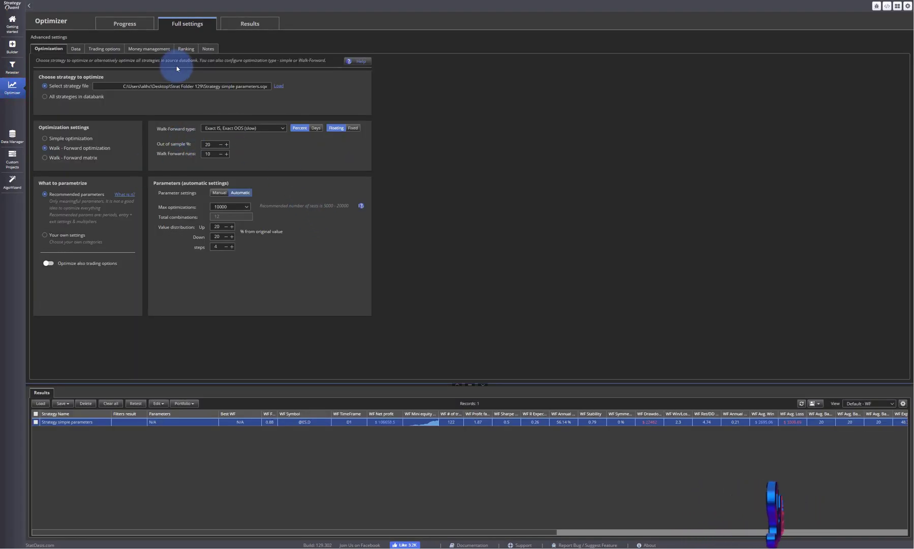
click(183, 49)
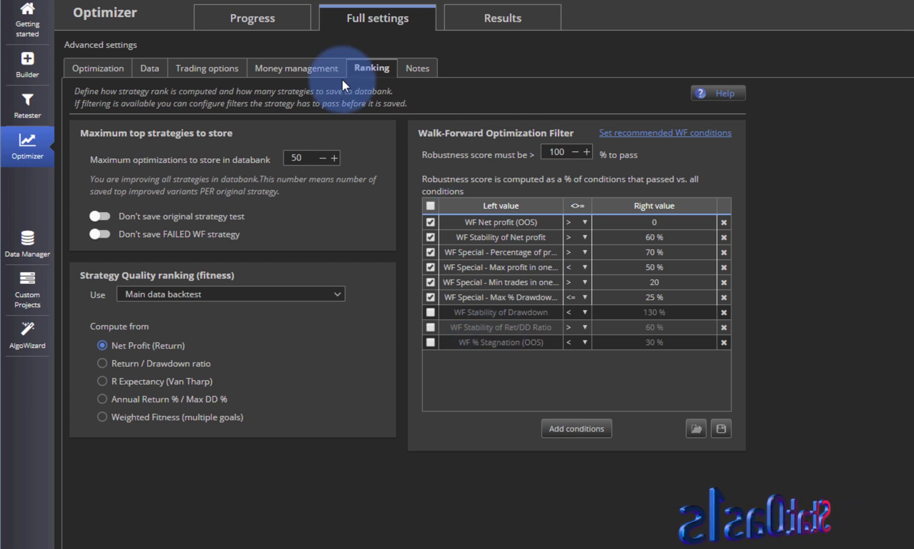
click(297, 68)
click(235, 68)
click(150, 67)
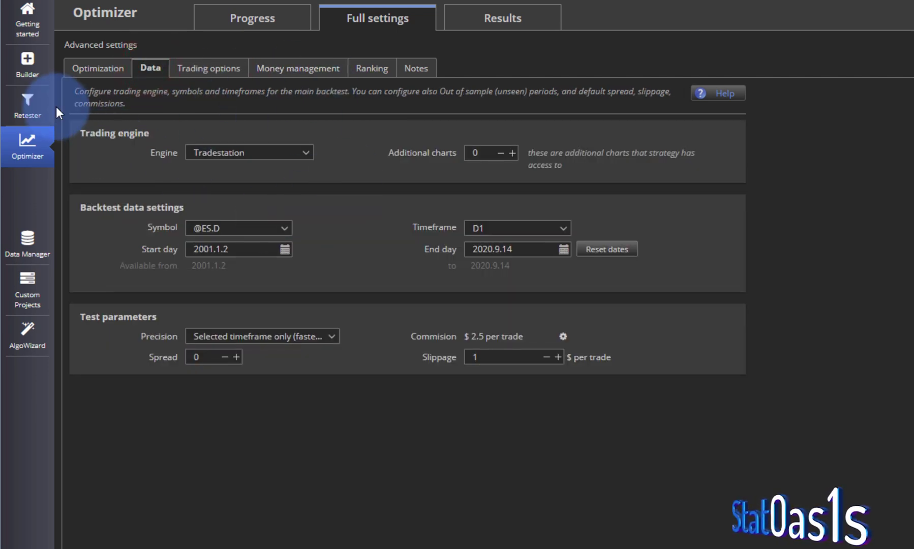
click(27, 107)
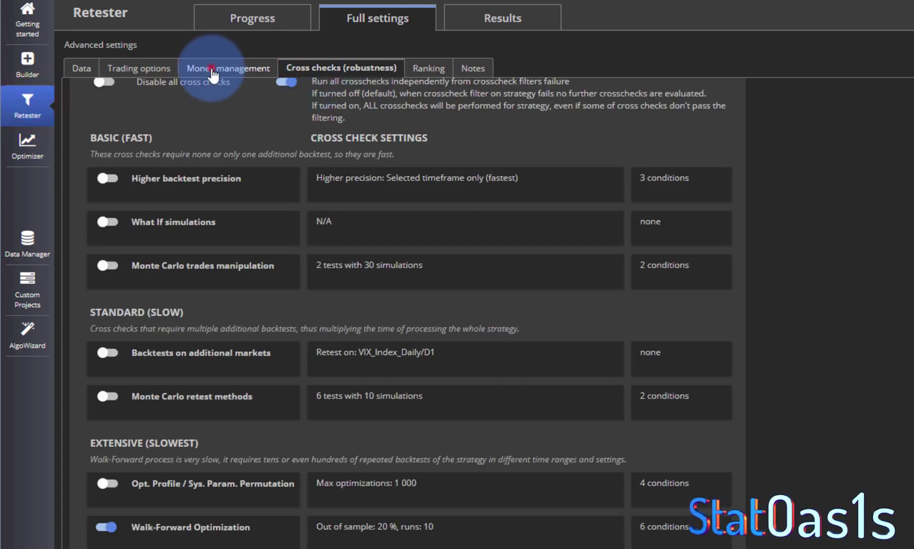
click(226, 71)
click(138, 71)
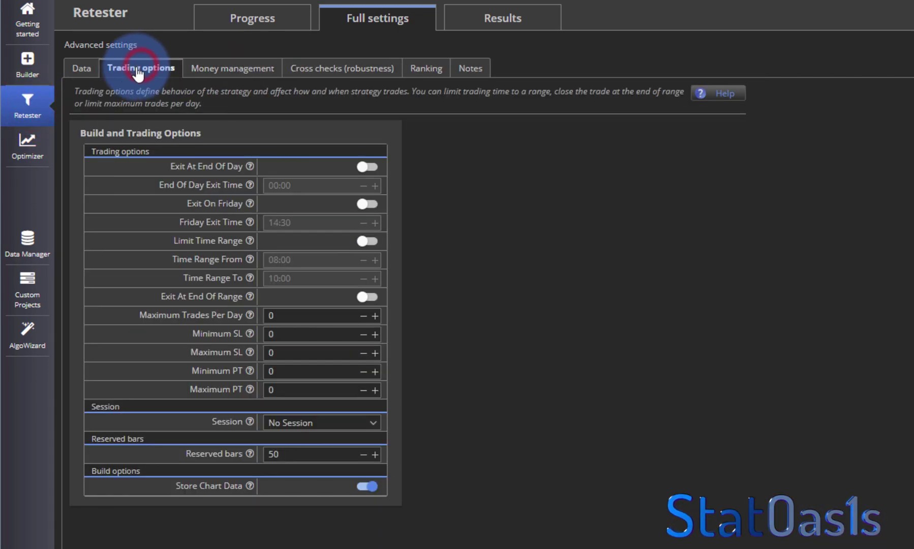
click(82, 68)
click(28, 147)
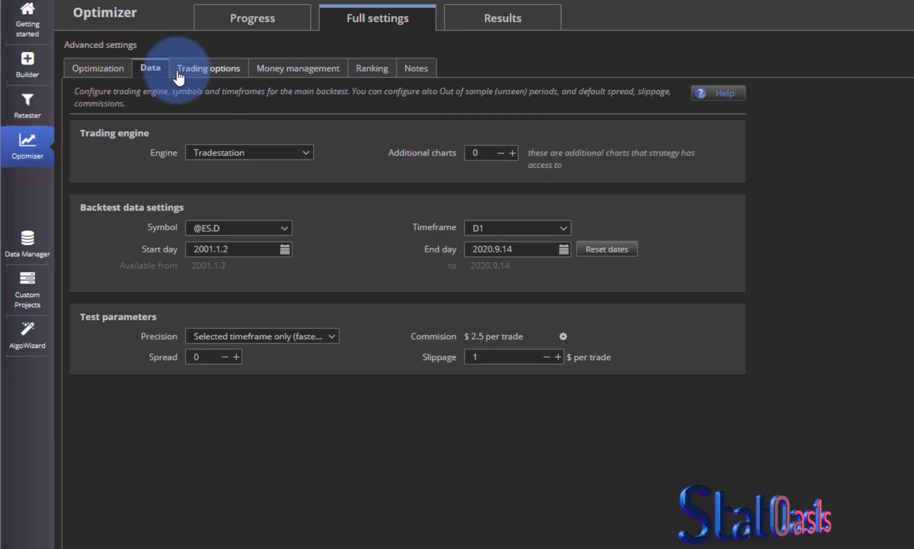
click(361, 68)
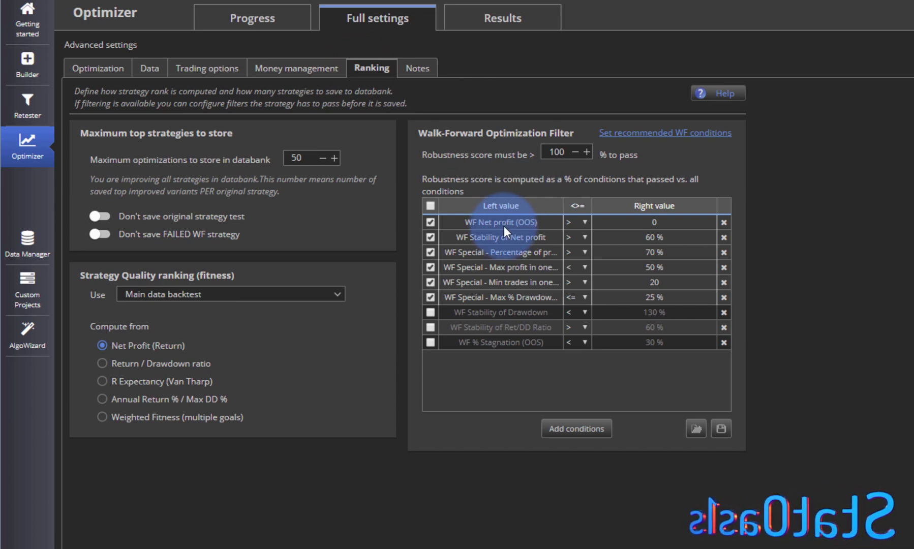
click(100, 68)
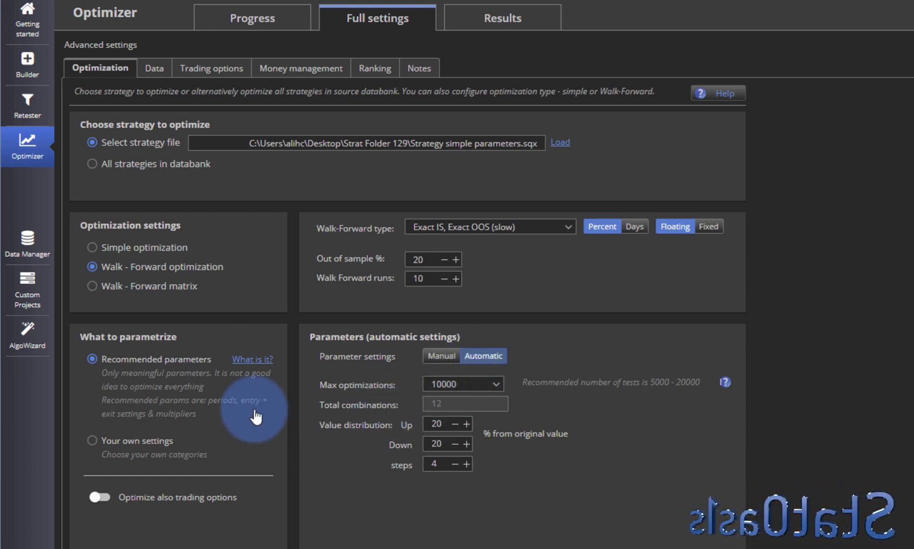
Use your own parameter categories with Manual parameter settings, then view the simple strategy's source code
click(122, 446)
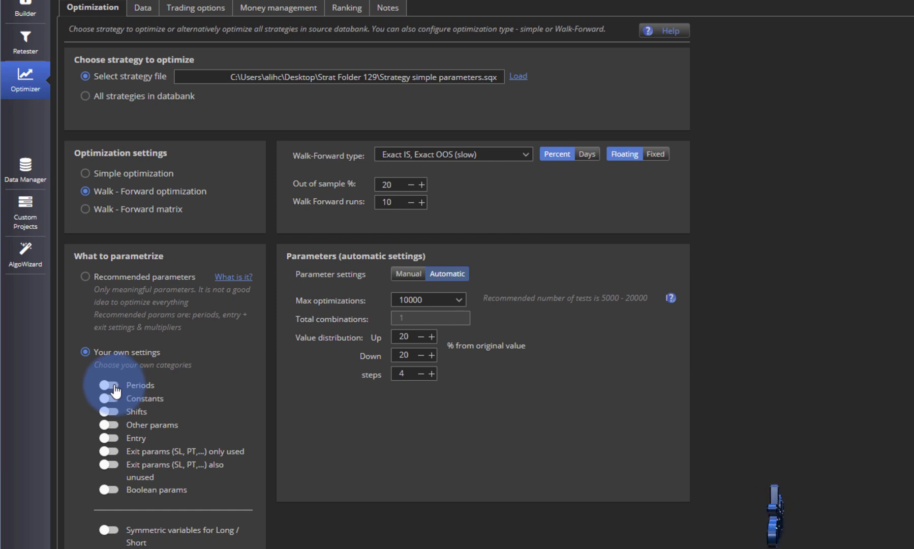
click(407, 274)
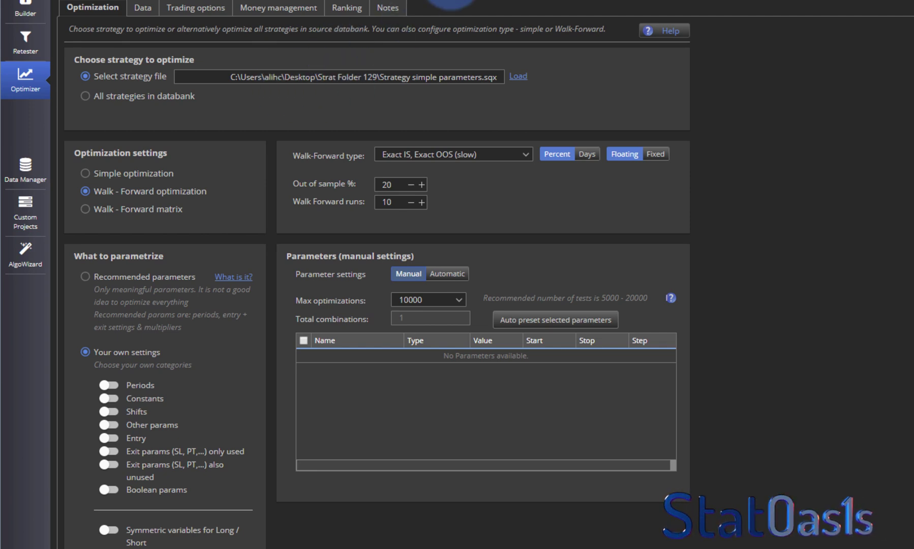
click(16, 19)
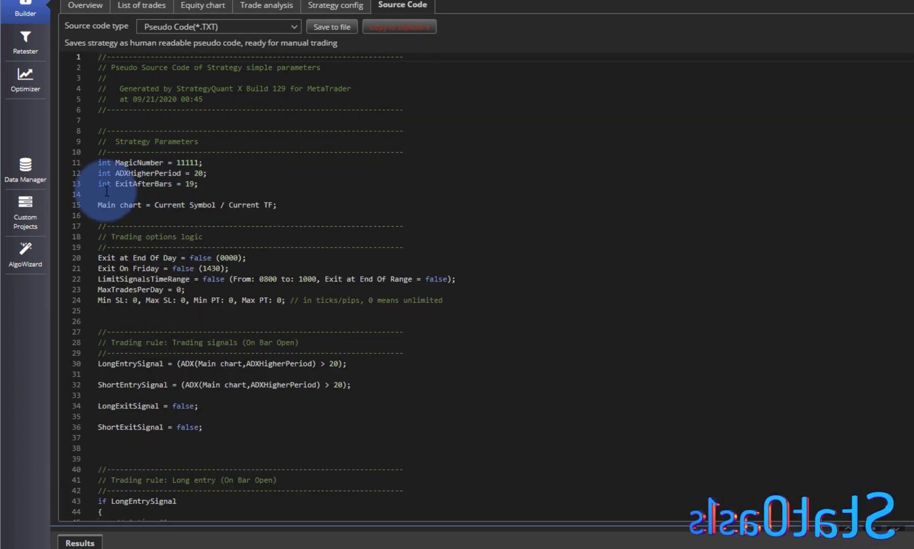
Back in the Optimizer, include the Periods, other, entry and exit parameters in the optimization
click(24, 94)
click(109, 385)
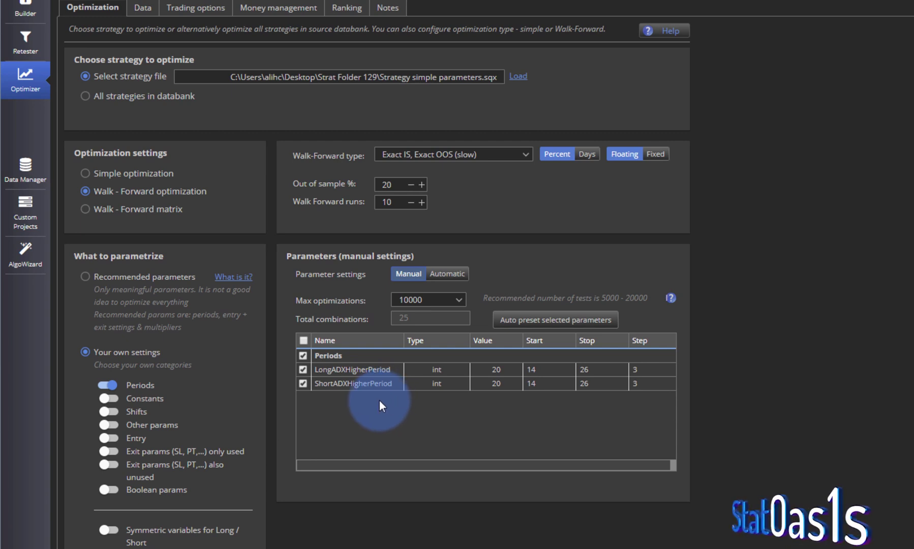
shift+click(389, 381)
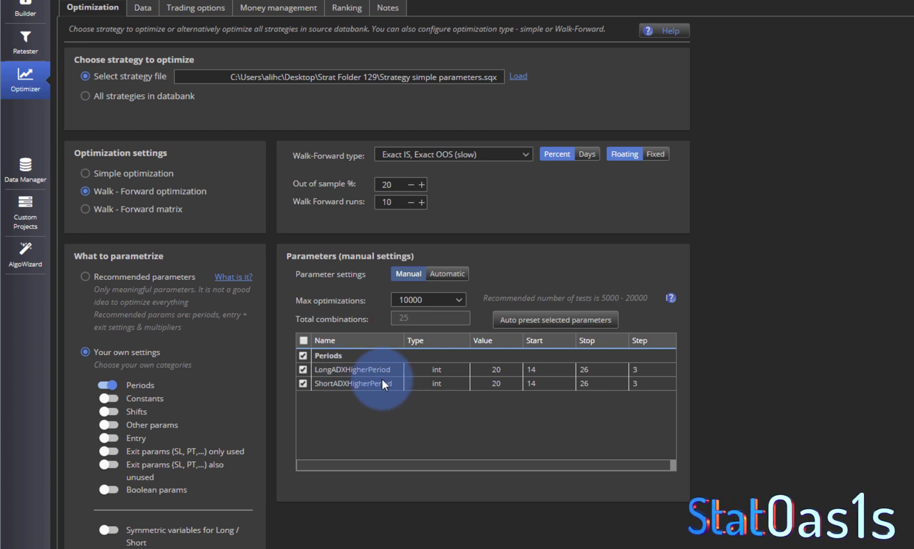
click(296, 398)
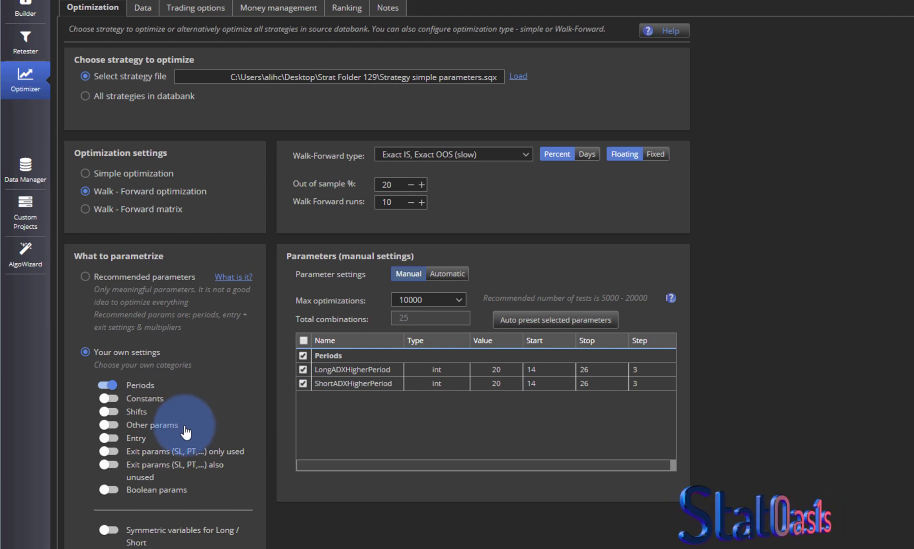
click(110, 425)
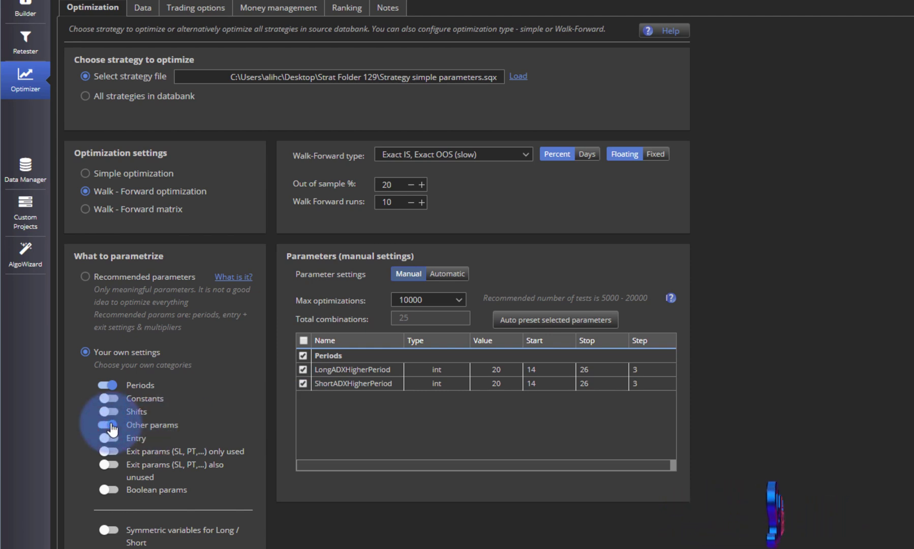
click(110, 438)
click(108, 451)
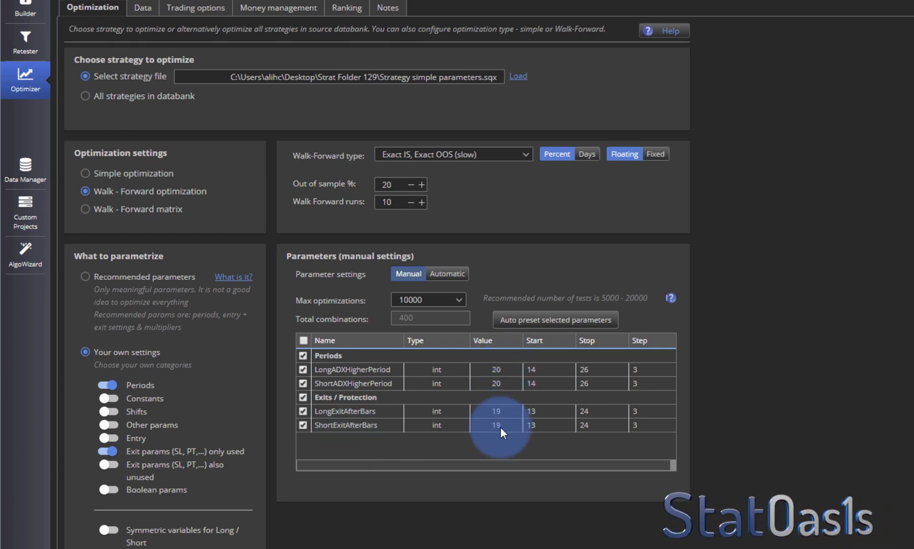
Review the Start, Stop and Step cells, leaving LongADXHigherPeriod's step at 3, and bring up the auto preset distribution
click(531, 369)
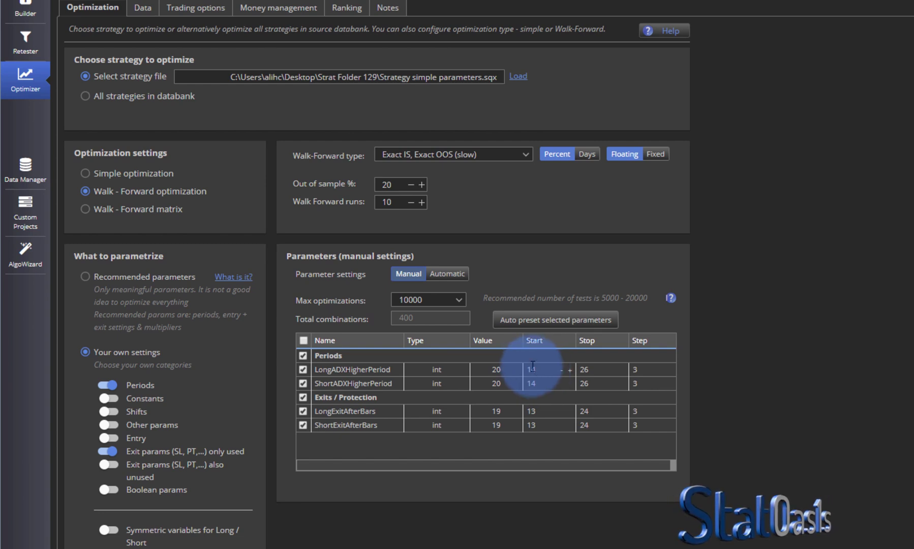
click(585, 425)
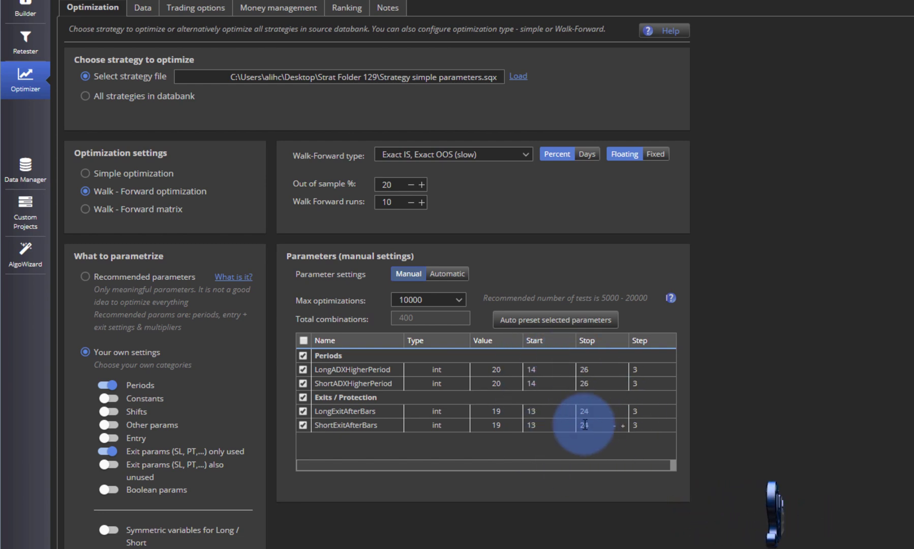
click(538, 370)
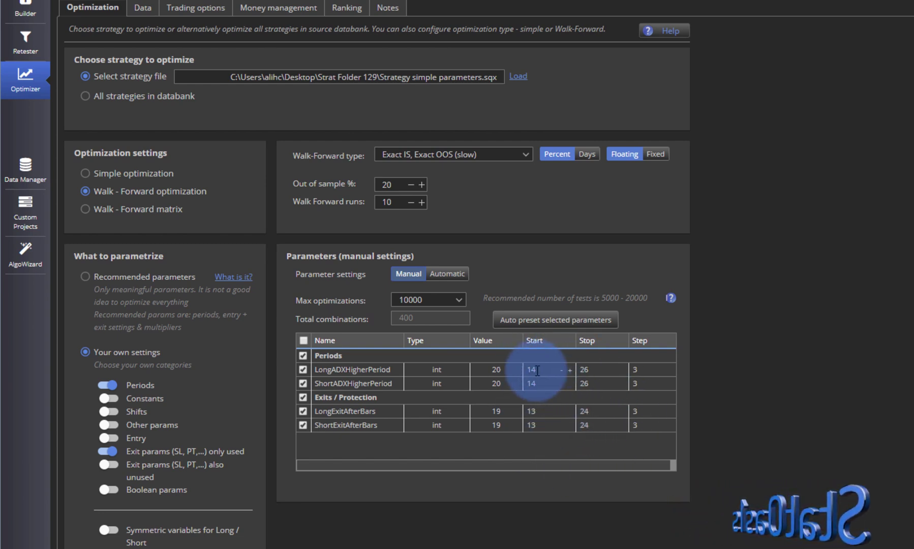
click(636, 372)
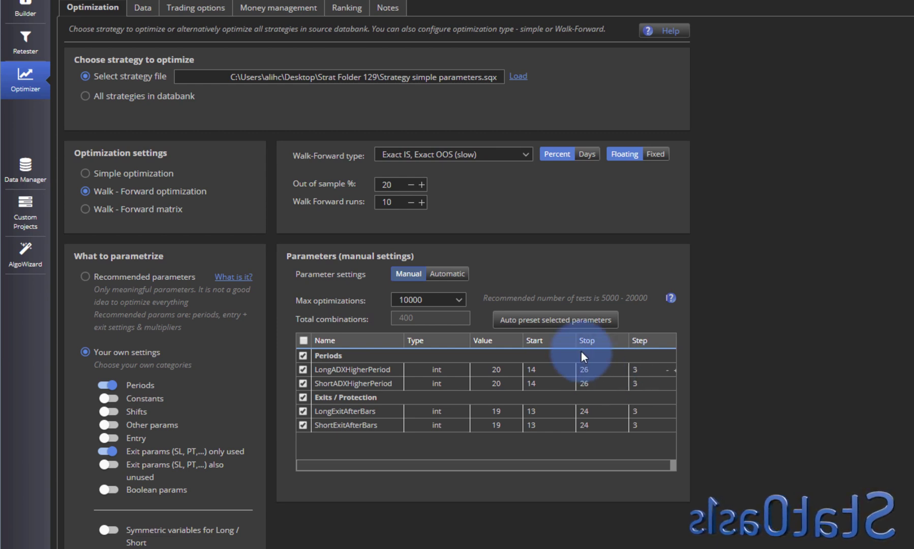
click(550, 323)
click(549, 322)
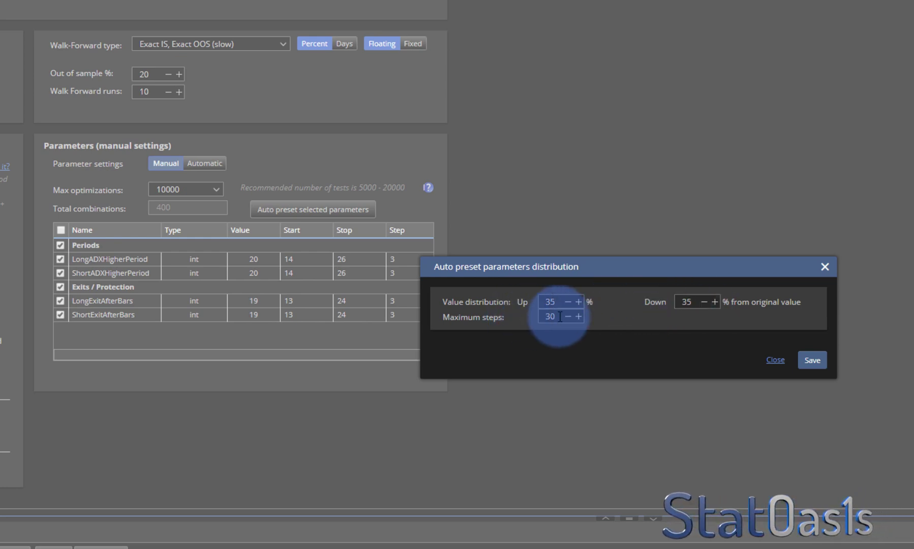
Save the 35% / 30-step auto preset, giving 13–27 and 12–25 ranges (44,100 combinations), then go to the Retester
click(814, 361)
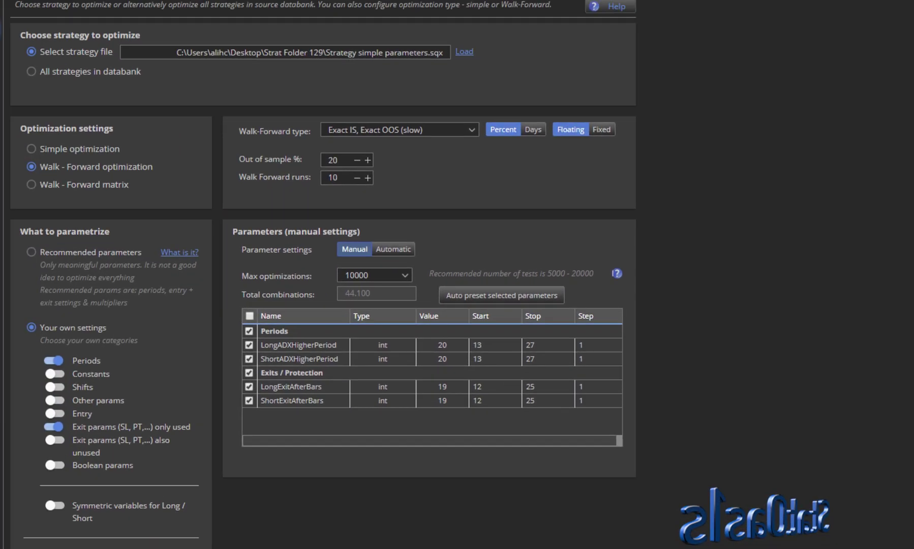
click(24, 37)
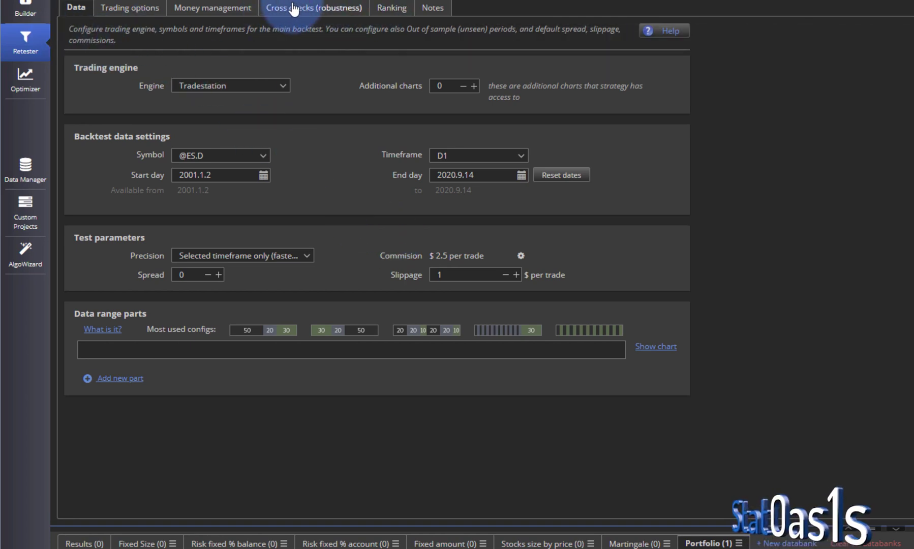
Review the Walk-Forward Optimization cross-check settings, keeping maximum tests at 1000, and close them
click(276, 8)
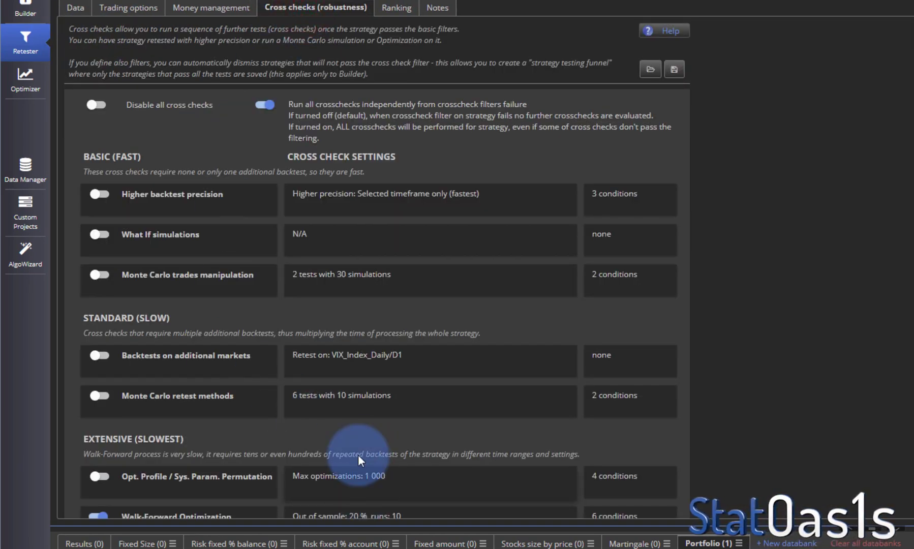
scroll(358, 454, down, 3)
click(363, 433)
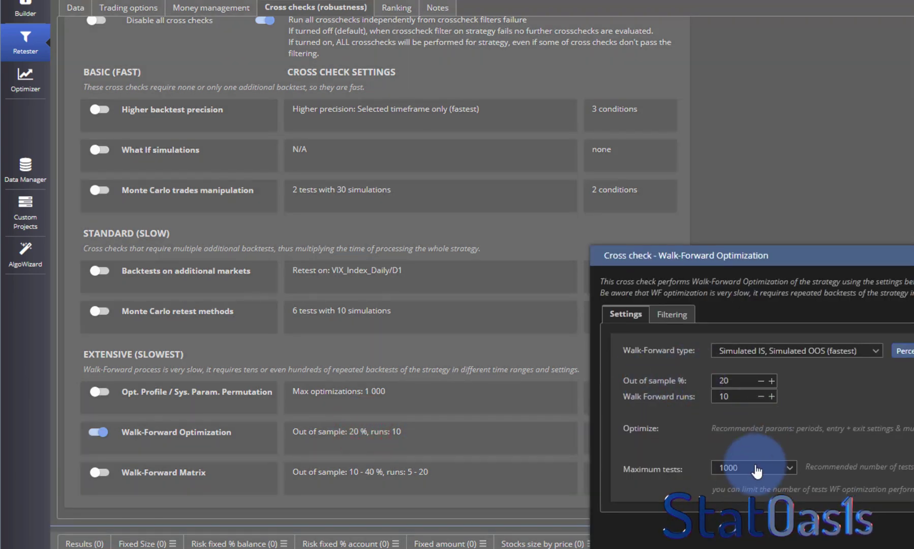
click(756, 470)
click(756, 469)
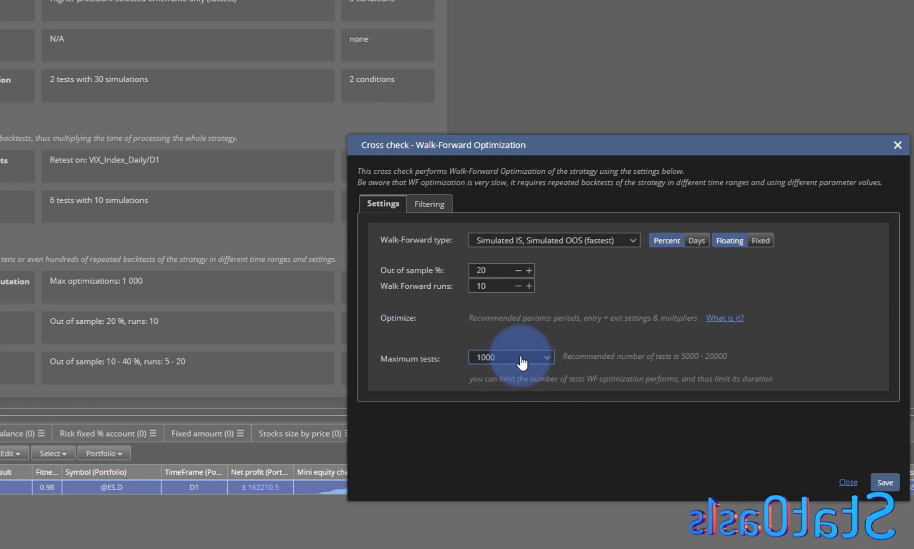
click(848, 482)
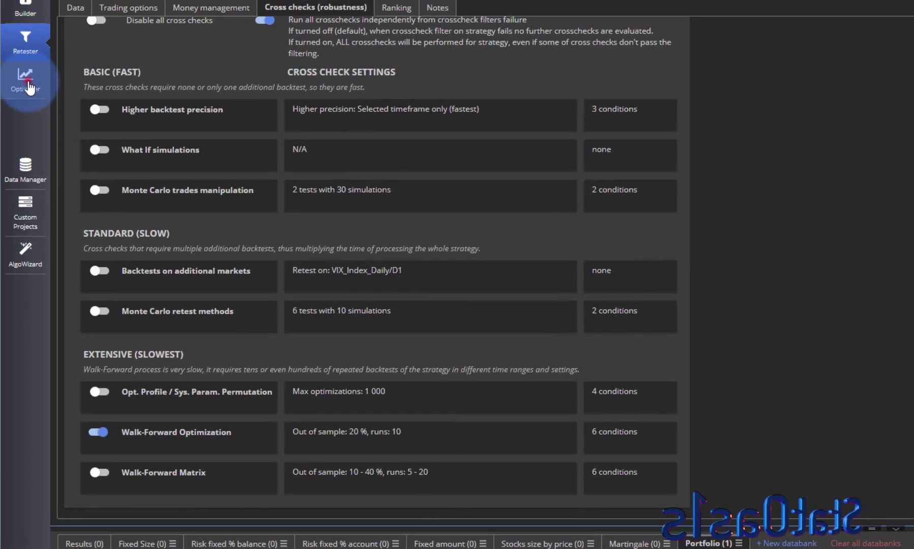
In the Optimizer's manual settings, add the shift parameters and auto-preset their ranges with step 1
click(28, 88)
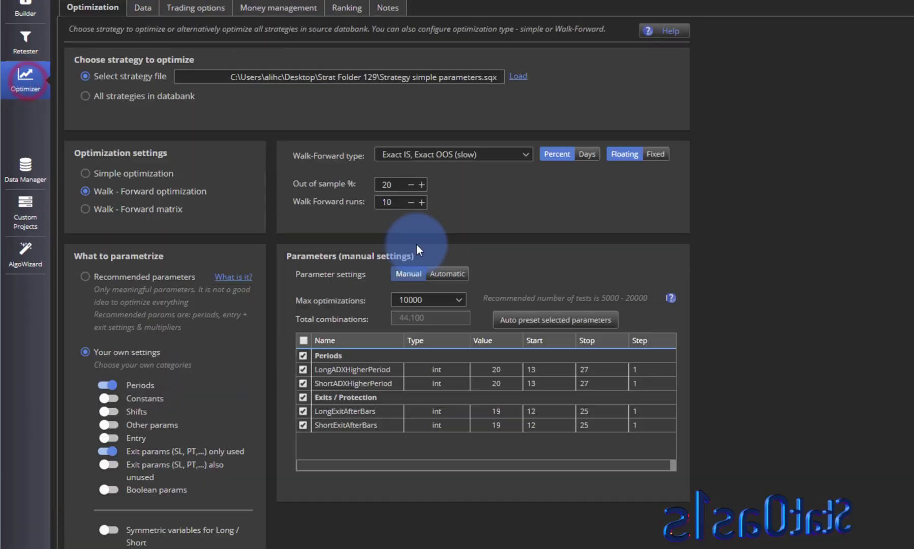
click(445, 275)
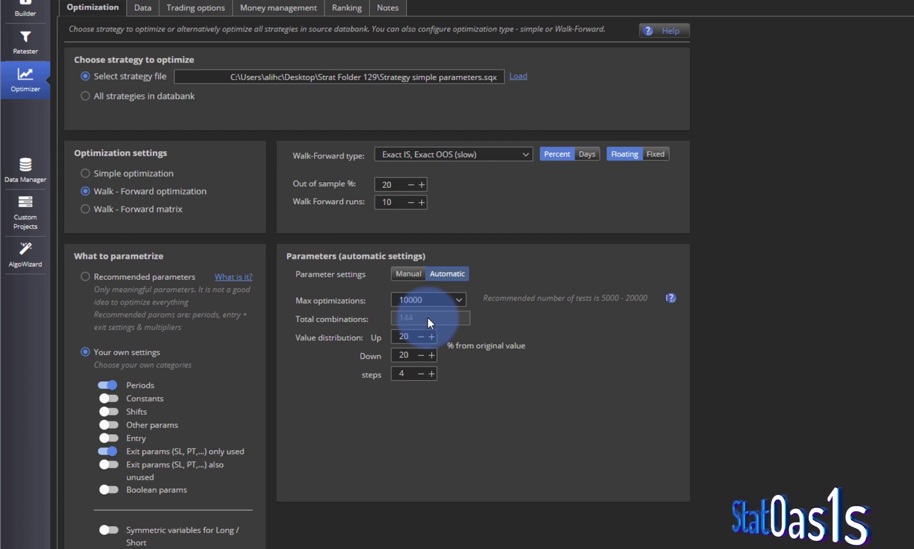
click(409, 274)
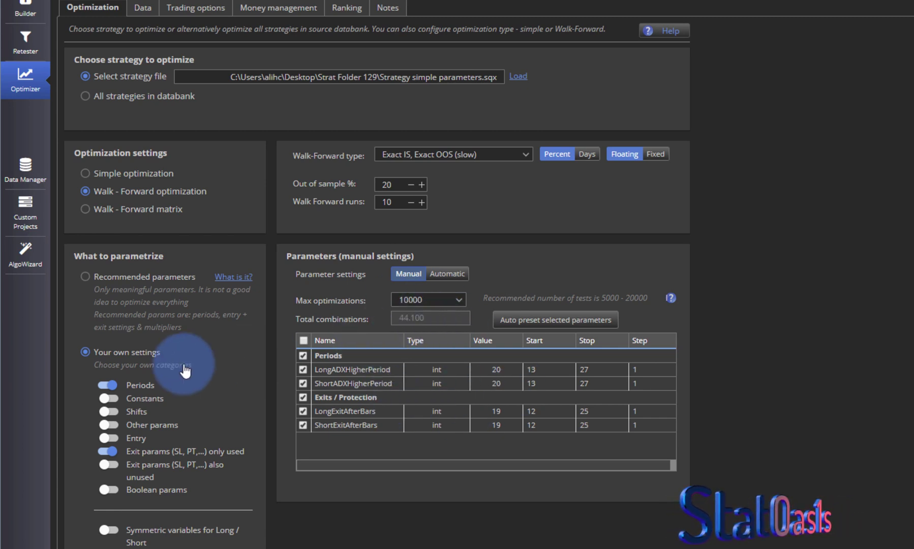
click(107, 412)
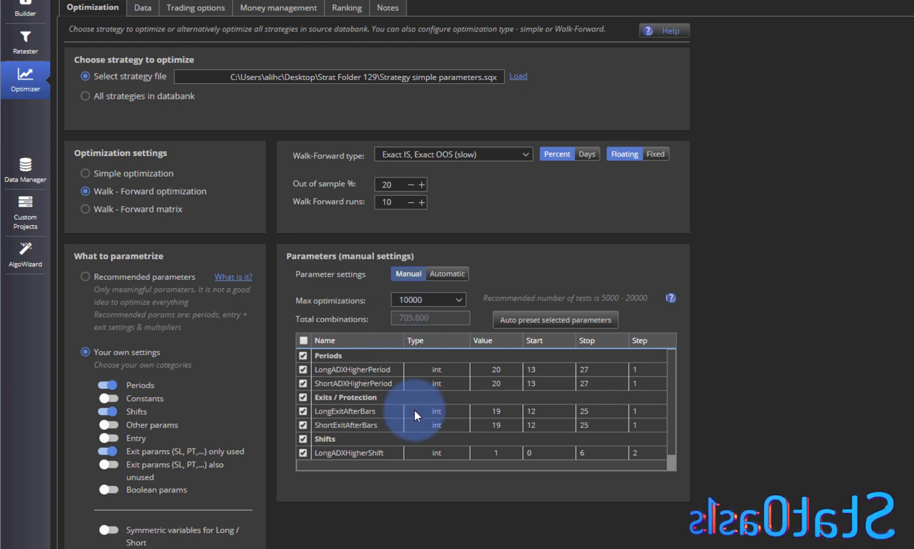
click(553, 320)
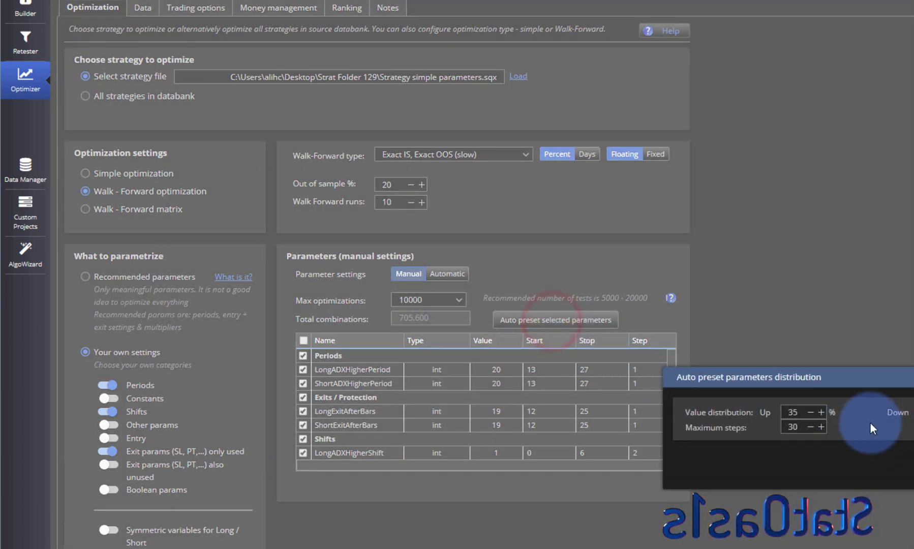
key(Return)
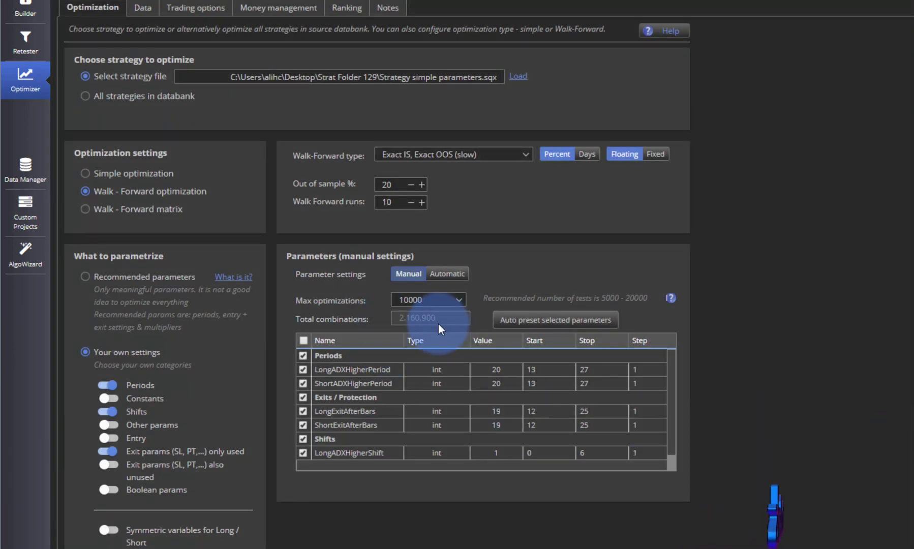
Try adding Boolean parameters with the auto preset, then remove them, leaving 2,160,900 combinations
click(107, 490)
scroll(510, 401, down, 5)
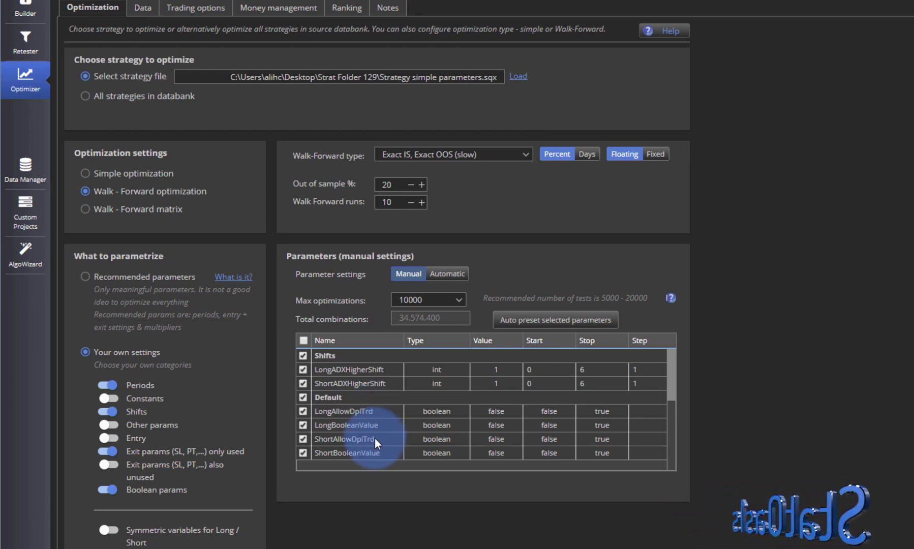
click(529, 320)
key(Return)
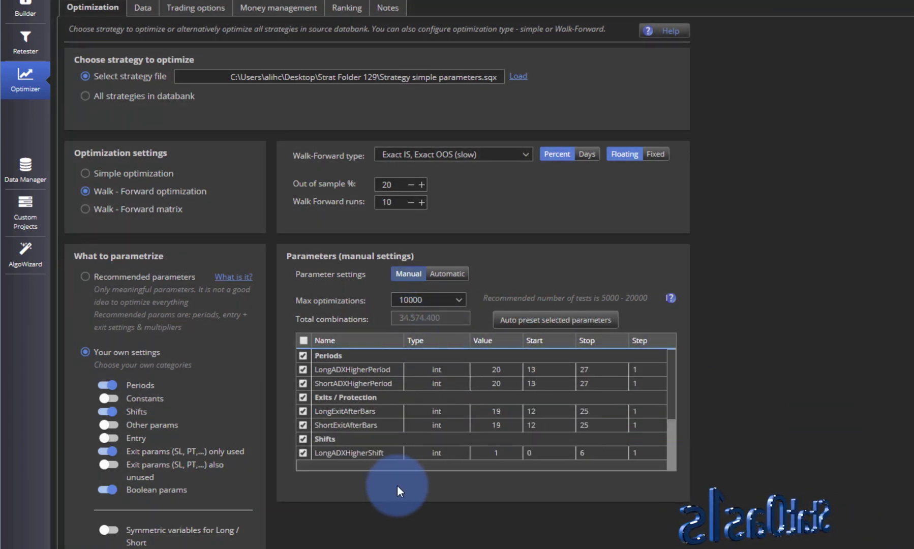
click(107, 490)
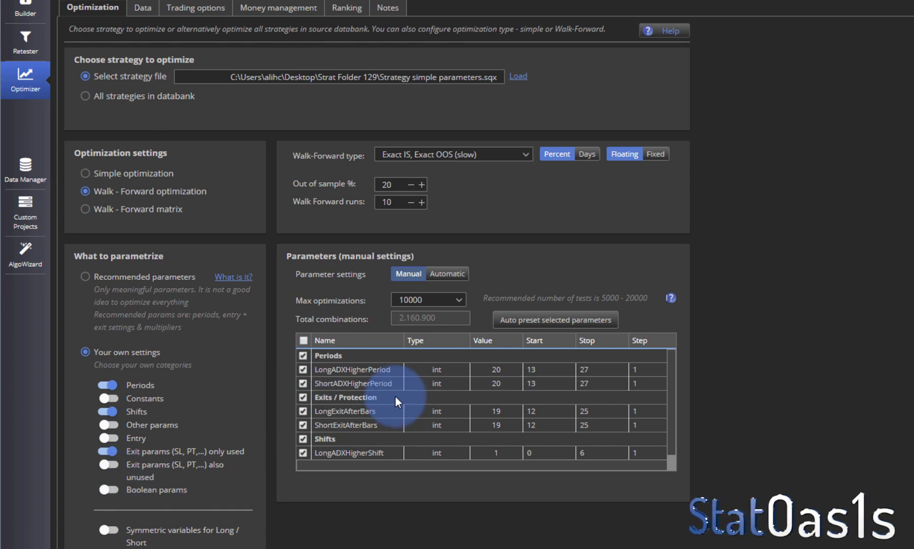
scroll(395, 402, down, 1)
scroll(395, 402, up, 1)
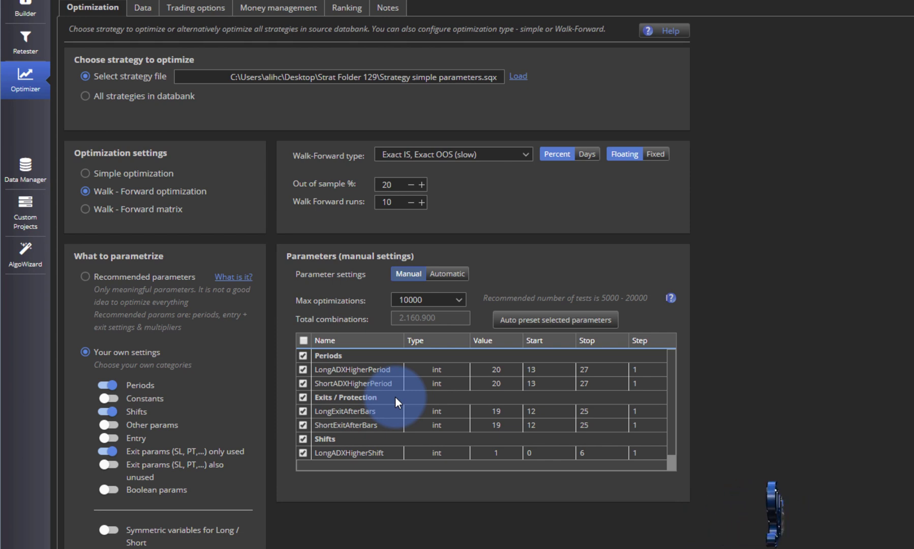
Exclude ShortADXHigherPeriod, ShortExitAfterBars and ShortADXHigherShift from the optimization
click(304, 384)
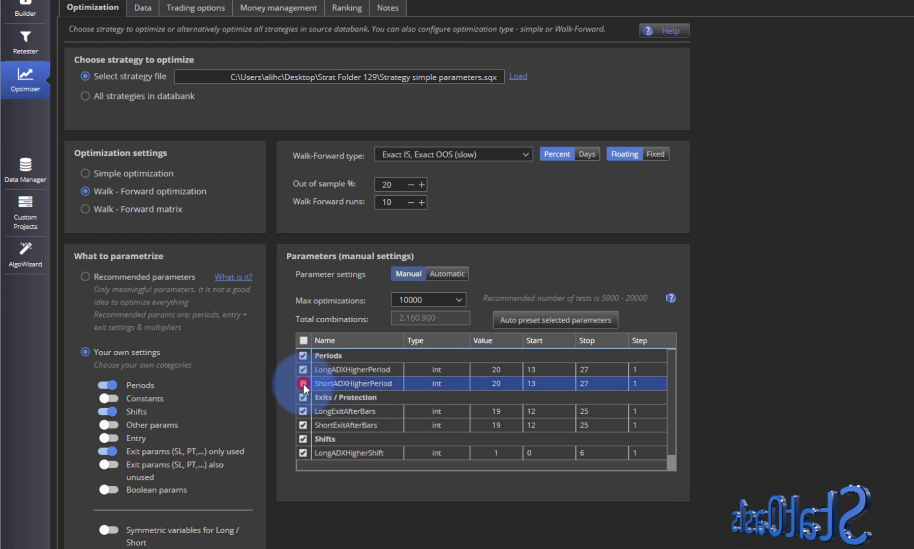
click(303, 425)
scroll(303, 426, down, 1)
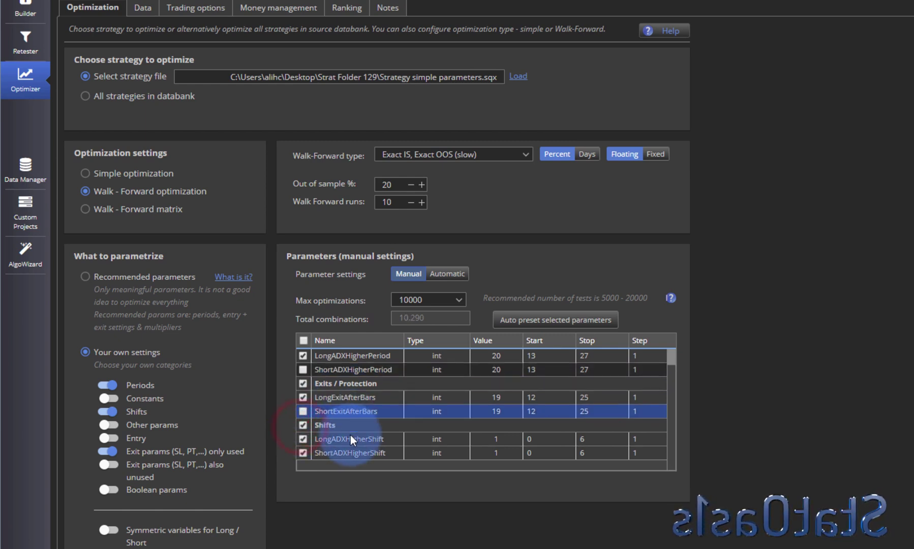
click(303, 453)
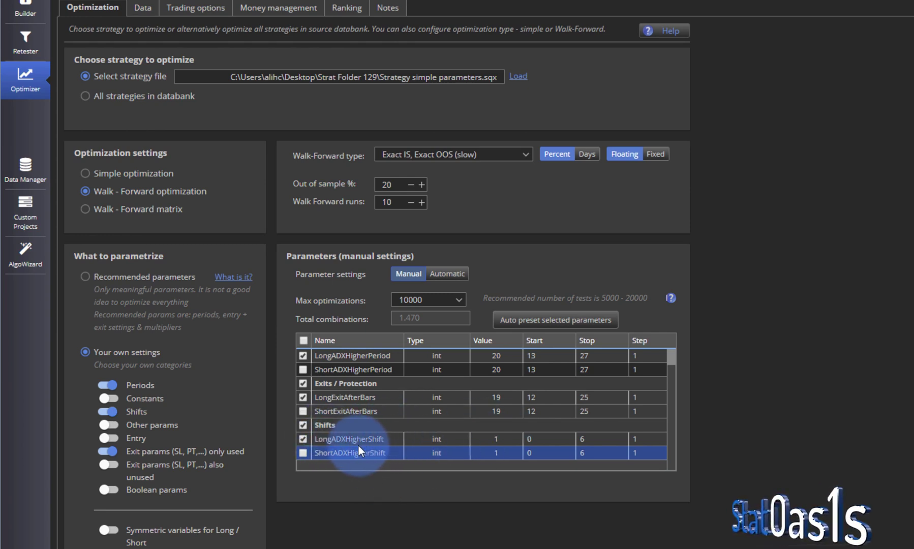
Set LongADXHigherShift's stop value to 3 and turn on symmetric Long/Short variables
click(590, 440)
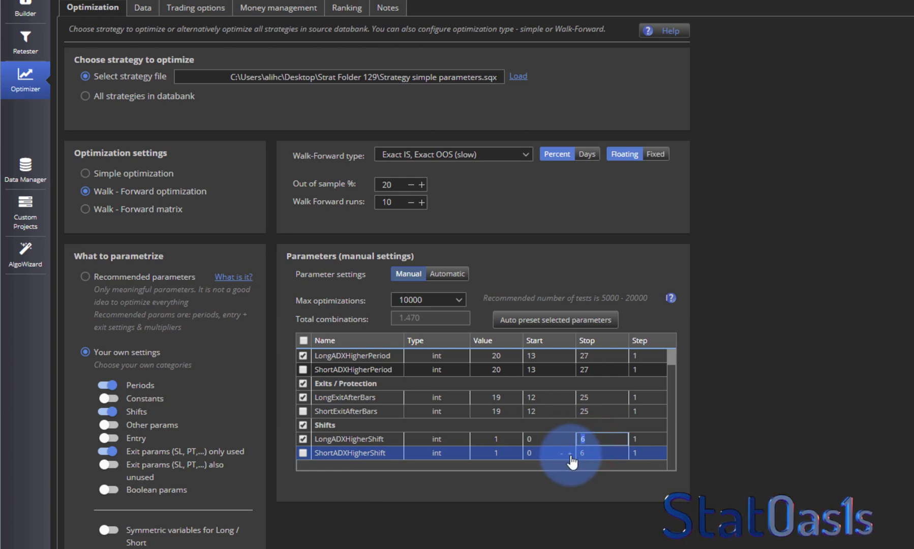
text(3)
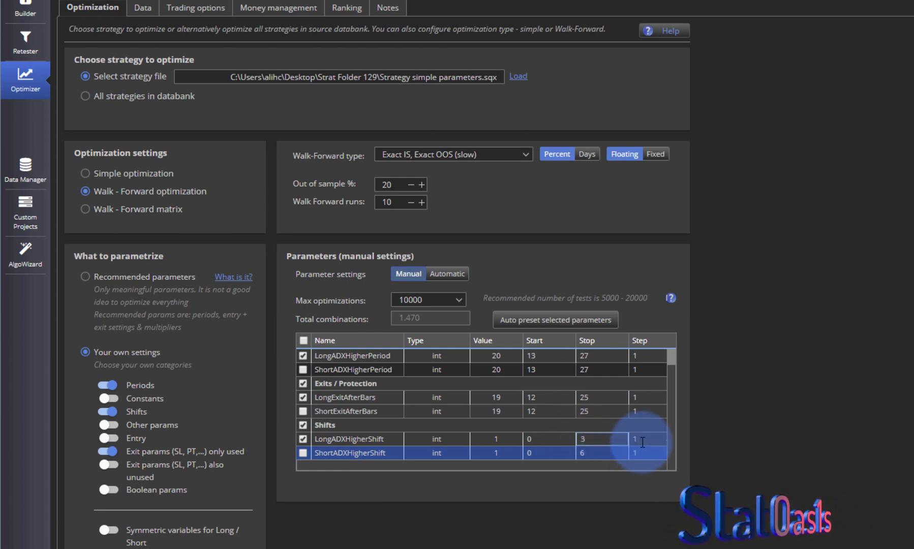
click(642, 439)
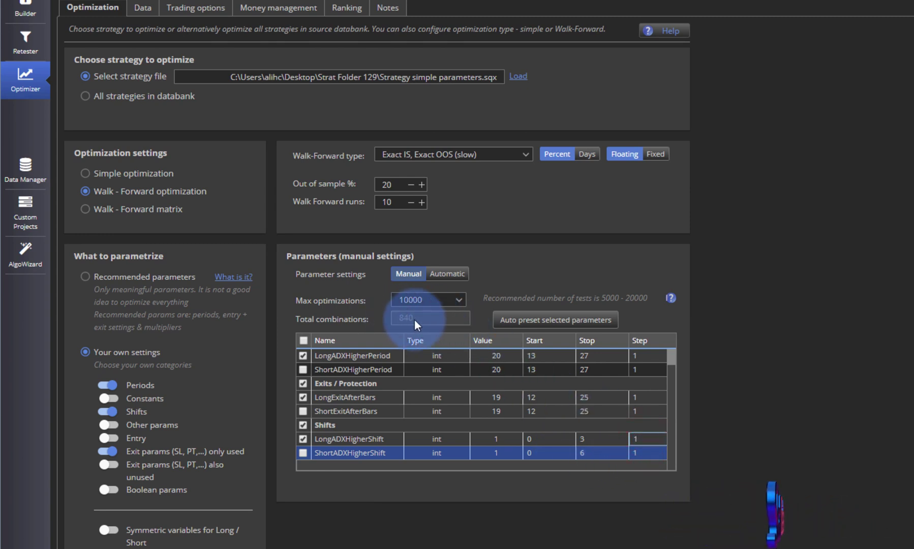
scroll(492, 428, up, 1)
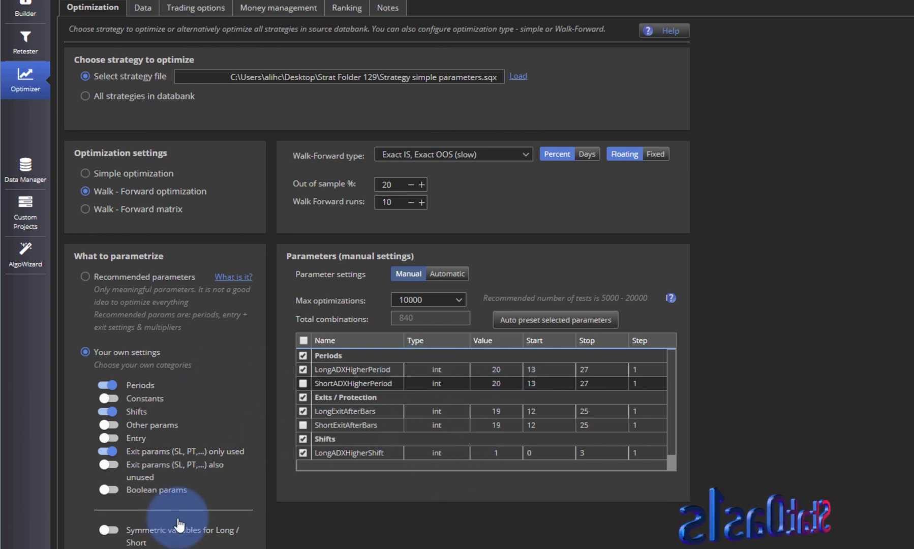
click(109, 530)
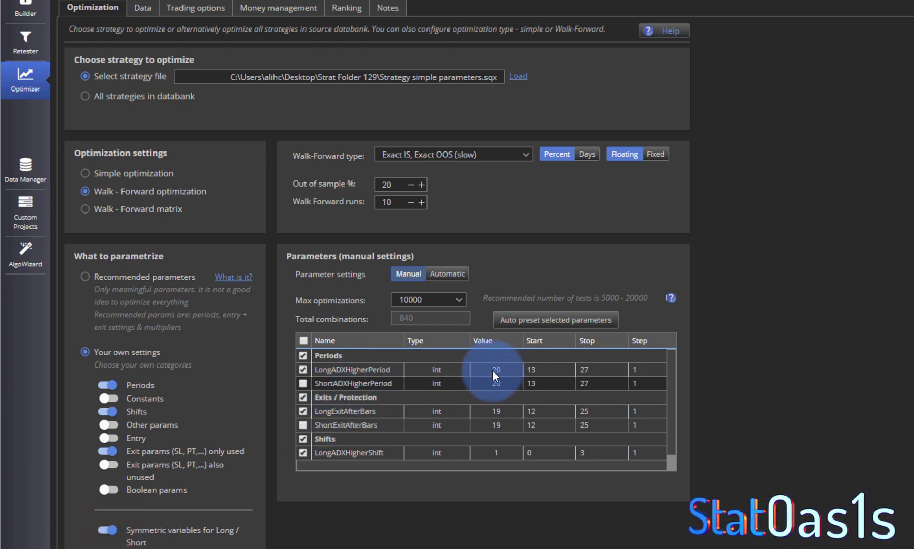
Turn symmetric variables off, run the walk-forward optimization and open its walk-forward results table
click(108, 530)
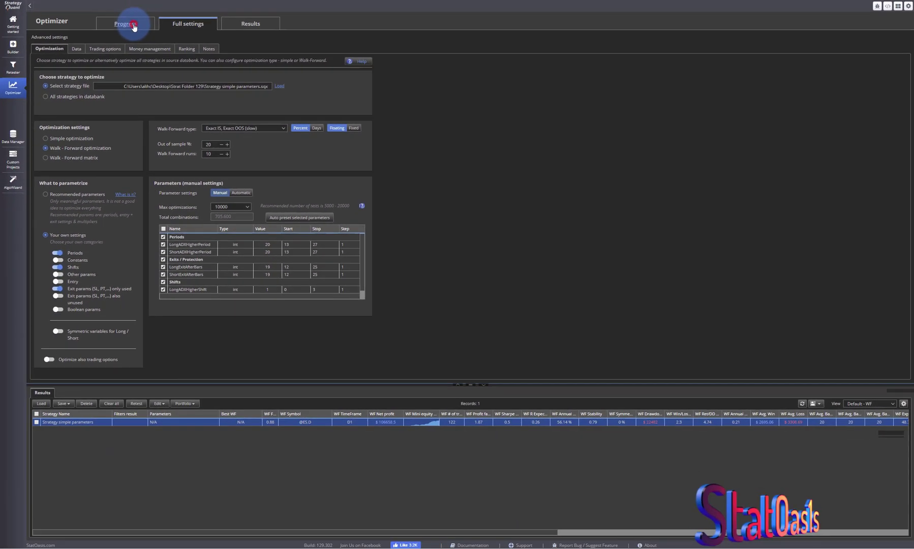
click(134, 25)
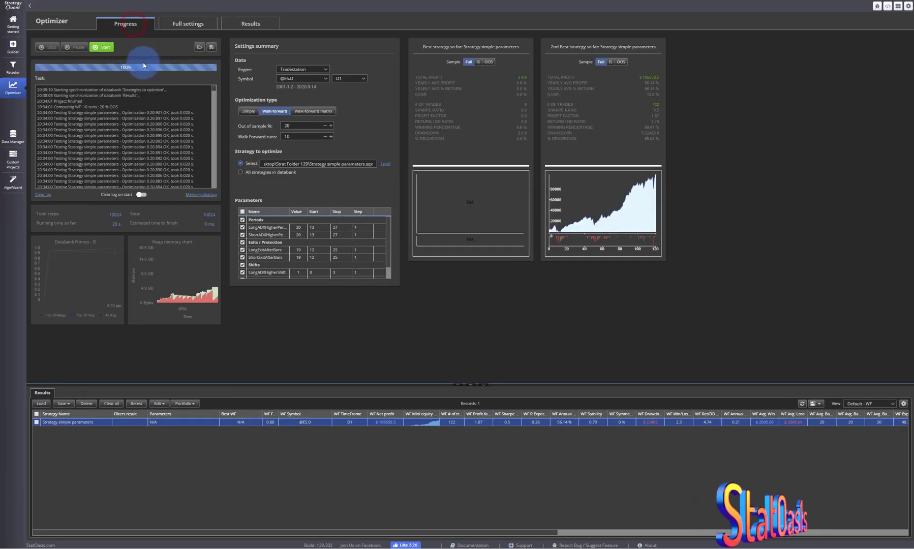
click(100, 47)
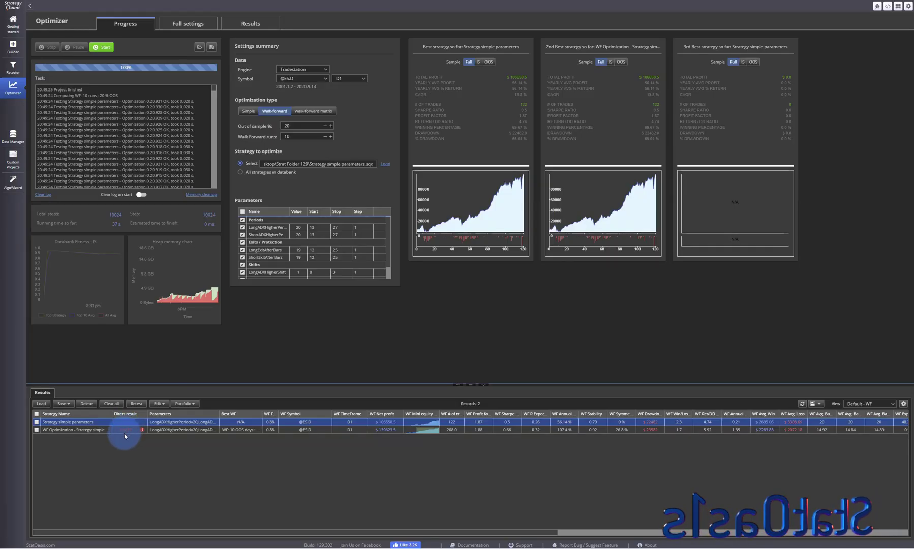
double_click(128, 431)
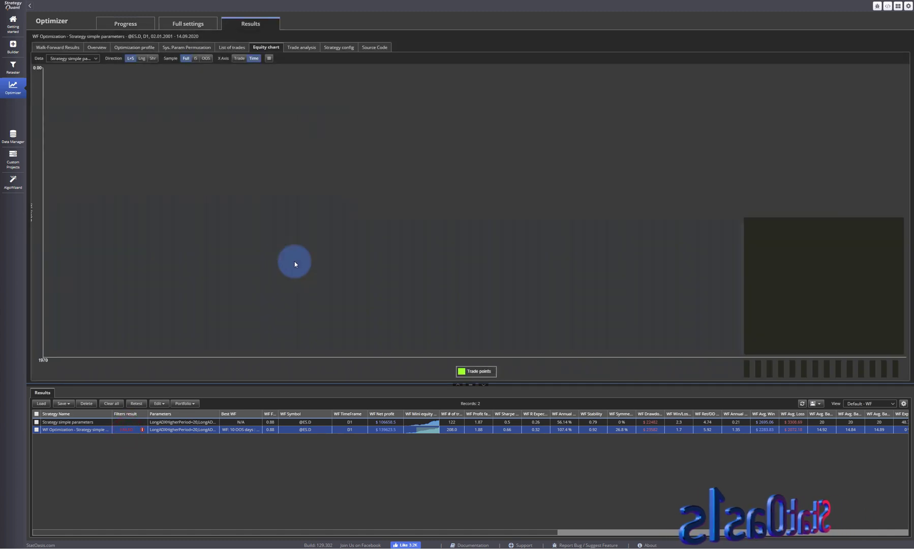
click(65, 48)
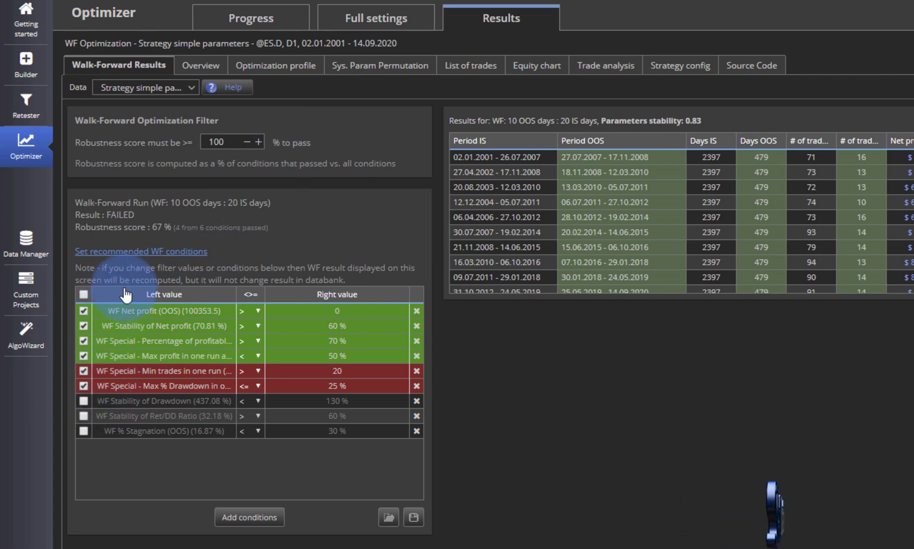
Review the results overview, optimization profile and SPP statistics, and check the profile check levels
click(198, 66)
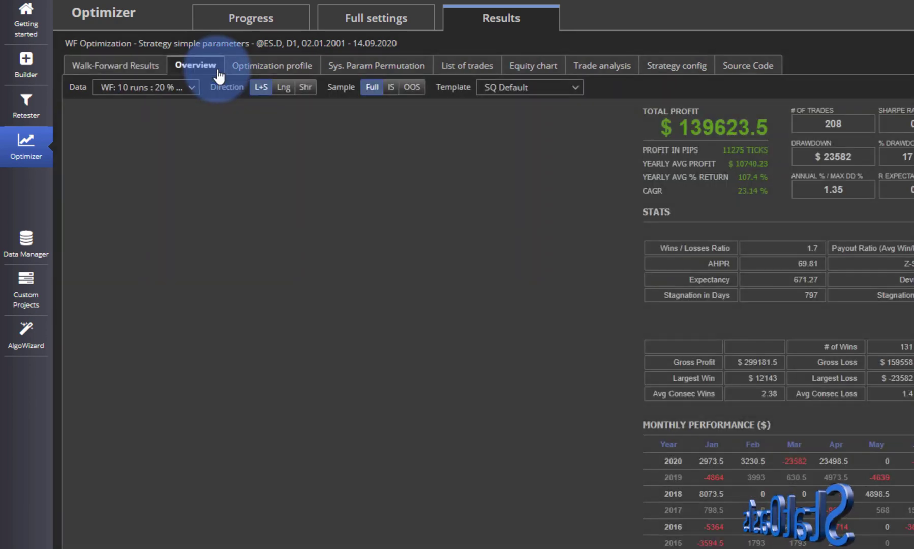
click(267, 71)
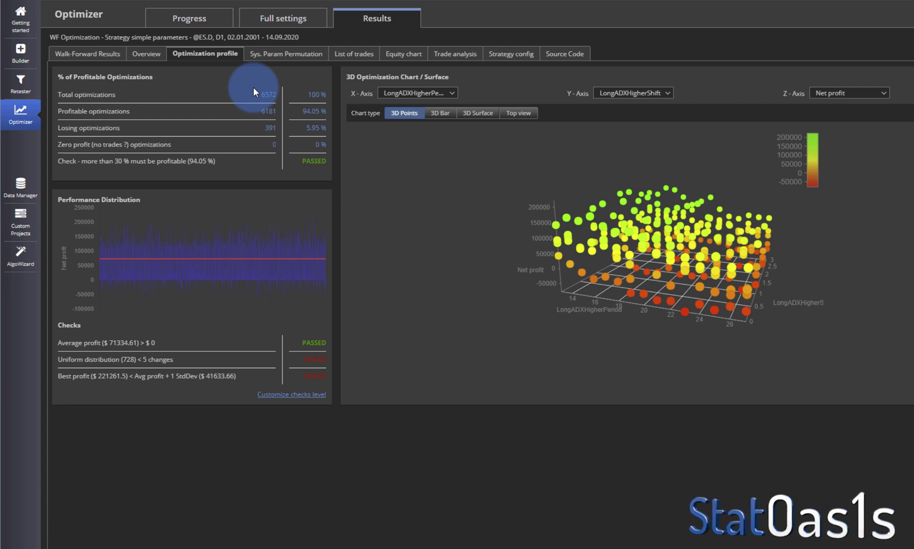
click(281, 56)
click(204, 57)
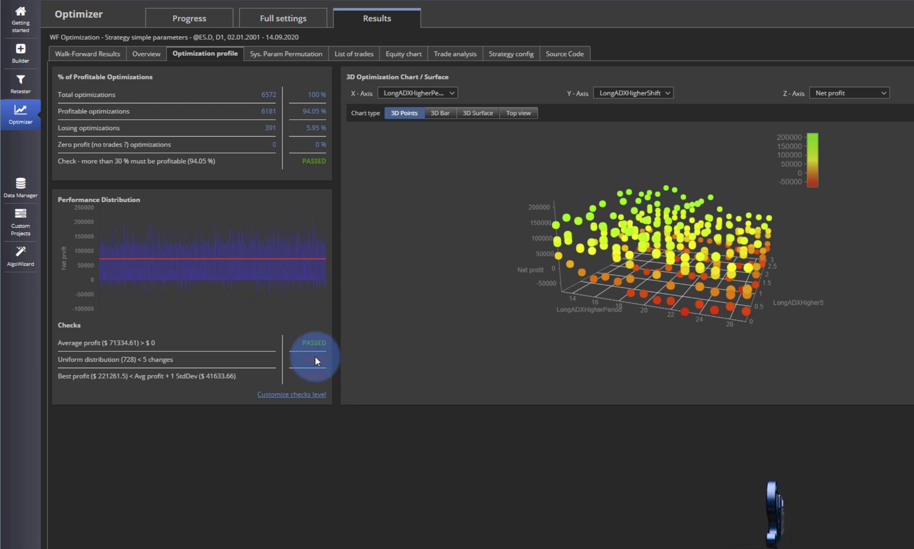
click(302, 394)
click(817, 348)
Display the net-profit optimization chart as 3D bars, then as a rotated 3D surface
drag(712, 257, 618, 305)
click(440, 113)
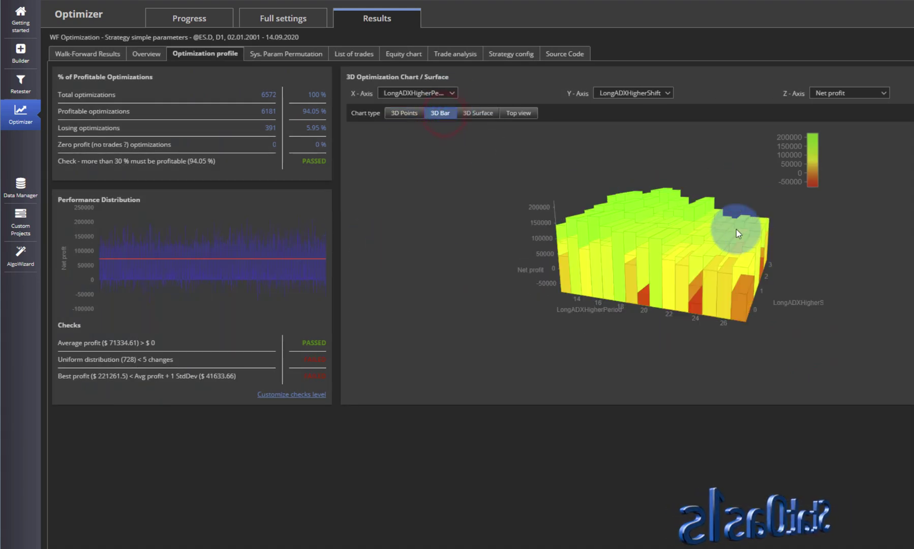
drag(747, 233, 690, 239)
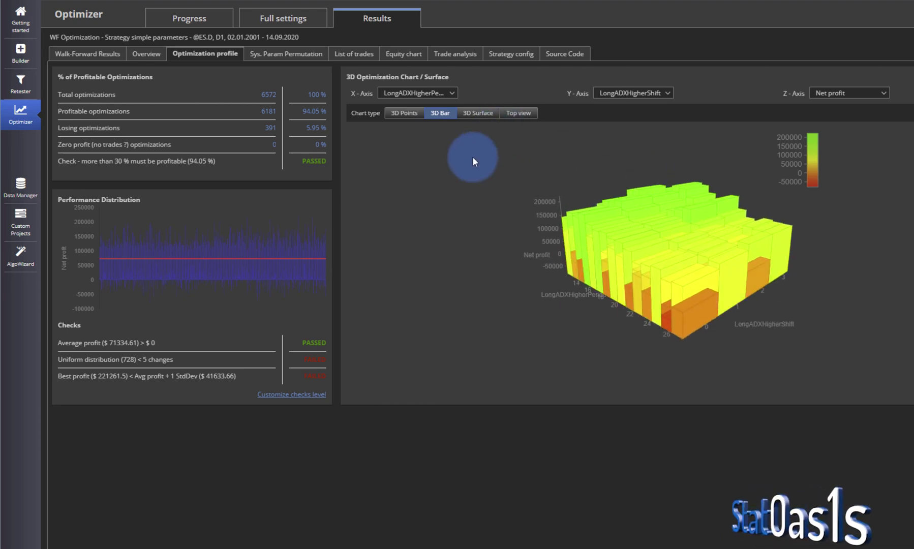
click(478, 112)
drag(729, 263, 666, 311)
Check the SPP statistics, list of trades and walk-forward equity chart, then return to Full settings
click(281, 59)
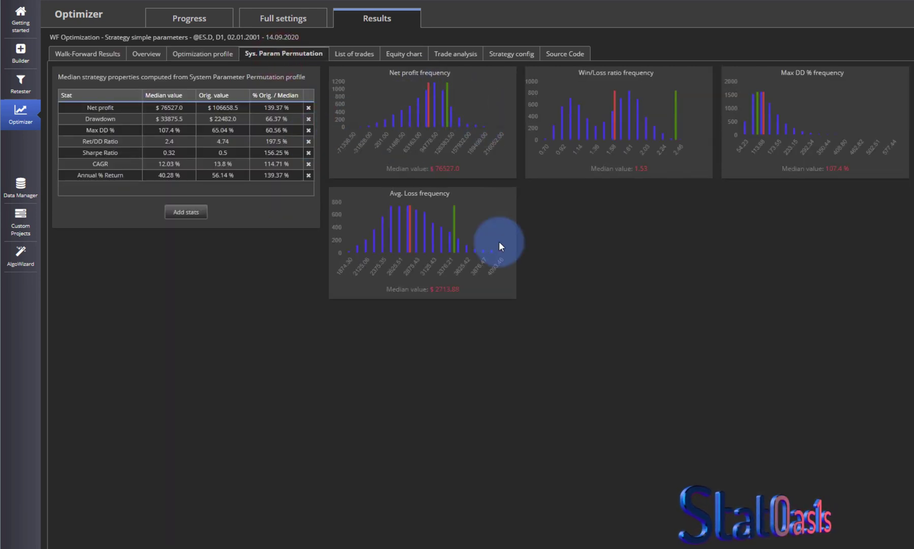
click(425, 195)
click(631, 116)
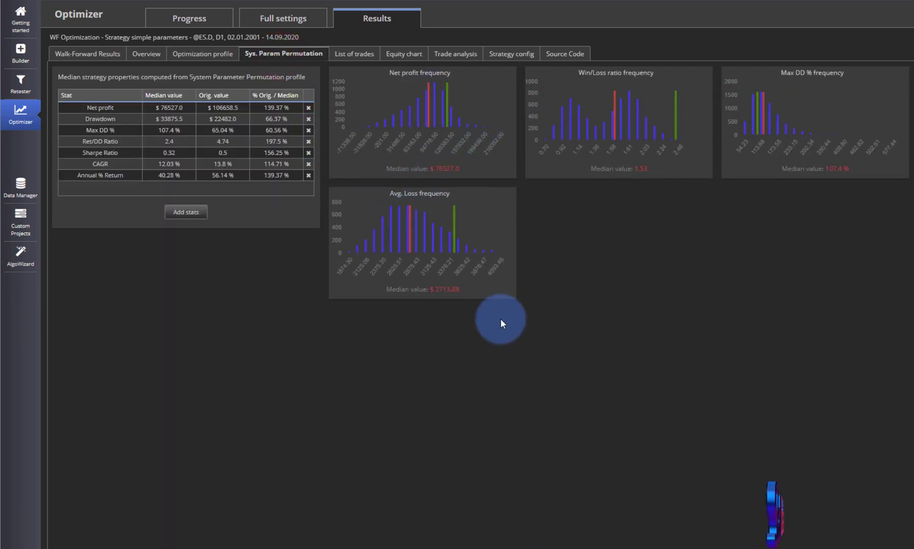
click(354, 54)
click(402, 54)
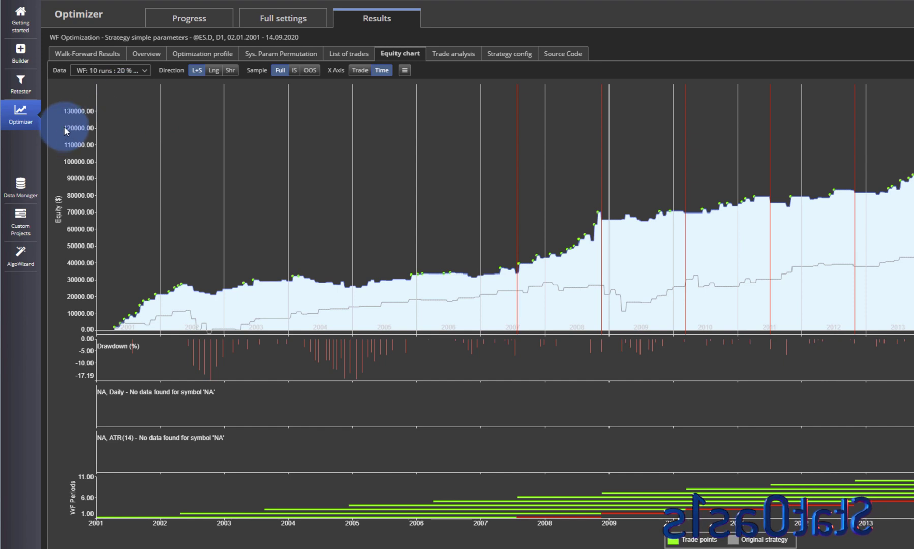
click(279, 15)
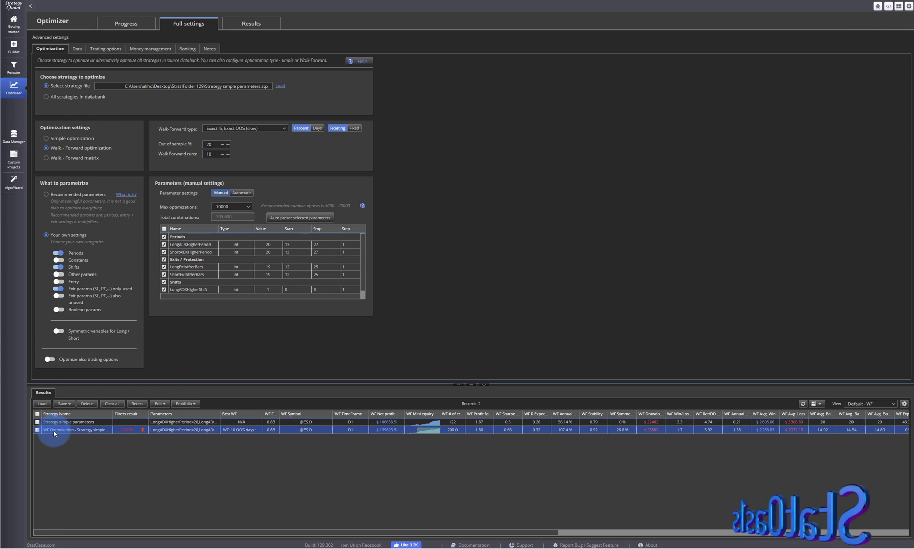
Clear all databank results and switch back to optimizing a single strategy file
click(112, 405)
click(552, 292)
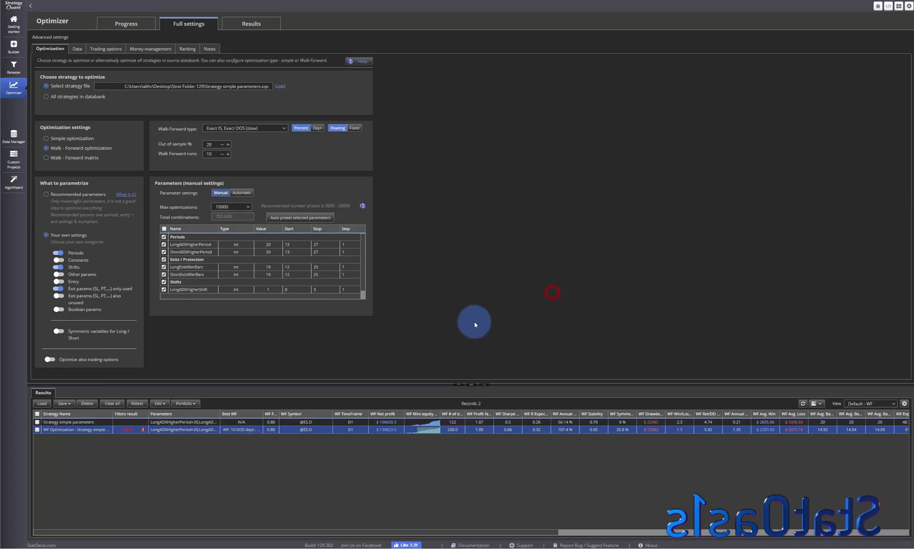
click(280, 85)
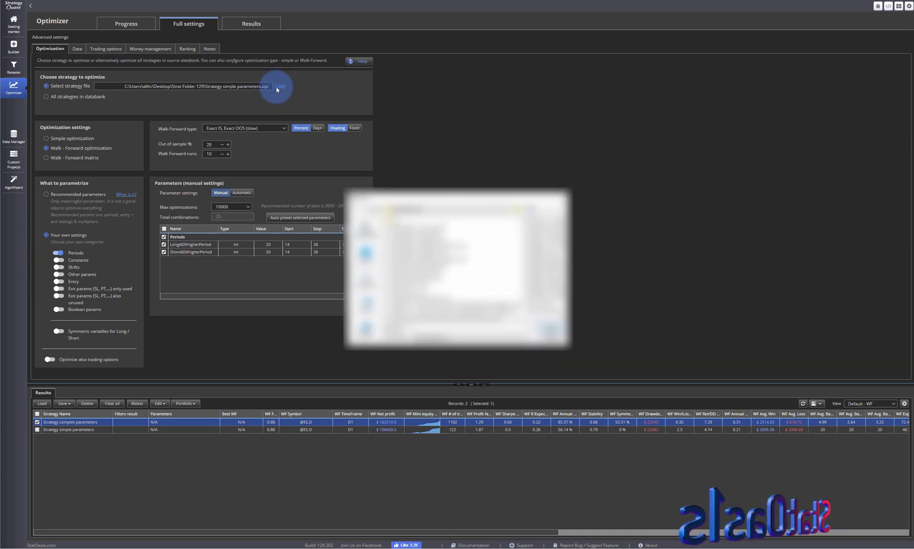
click(542, 337)
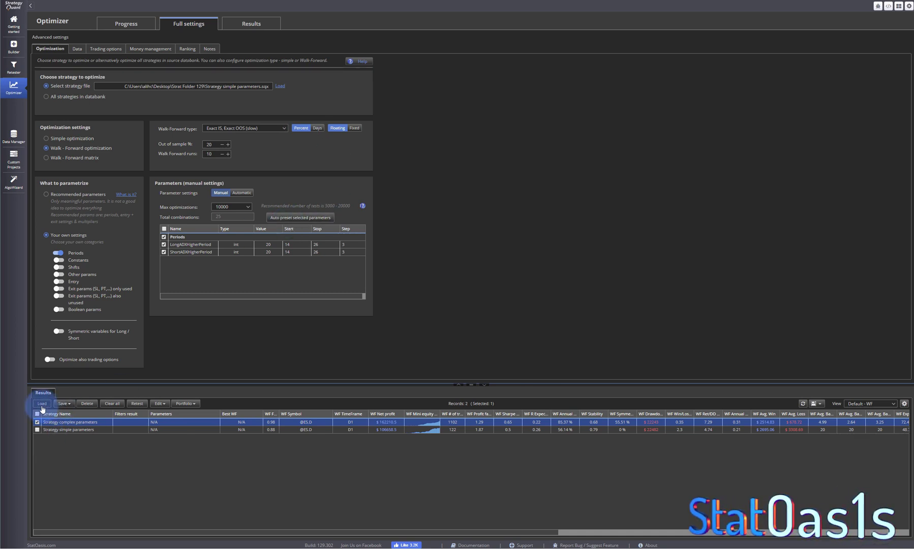
click(37, 422)
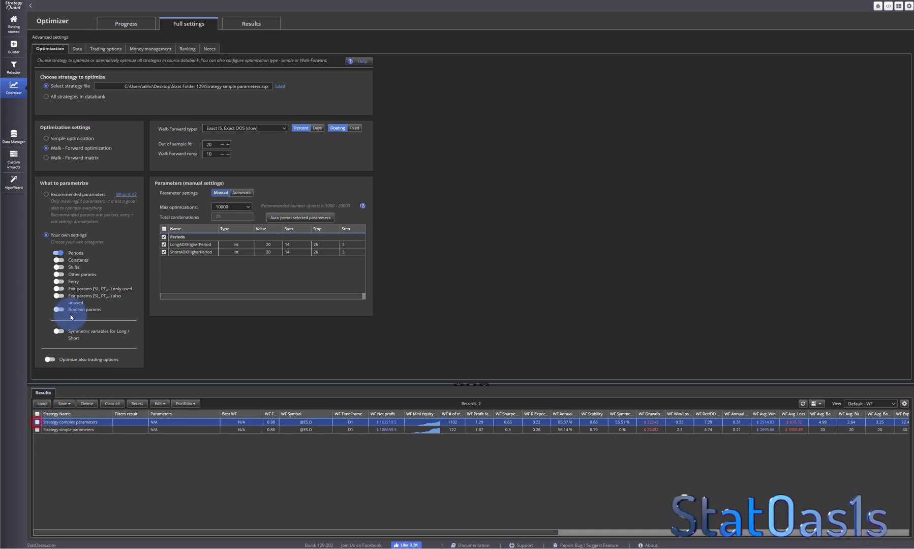
click(63, 97)
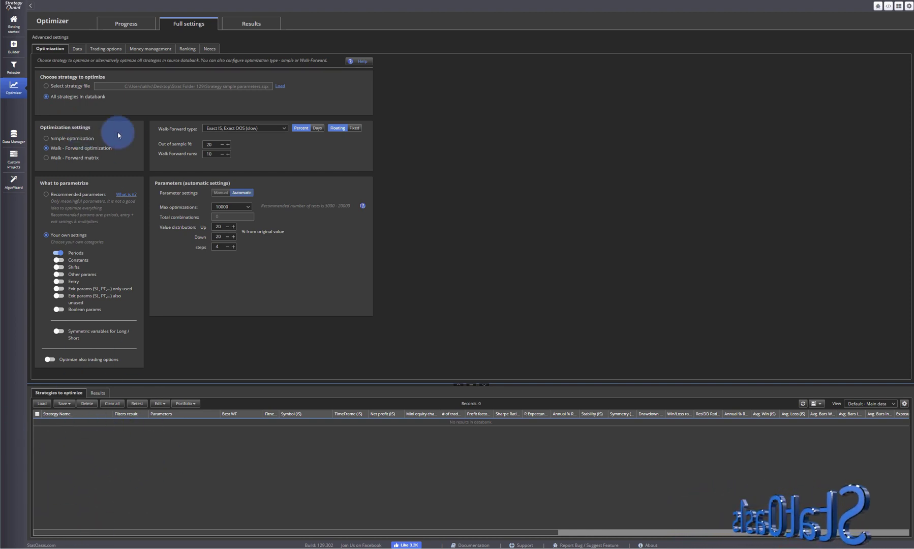
click(67, 87)
click(551, 294)
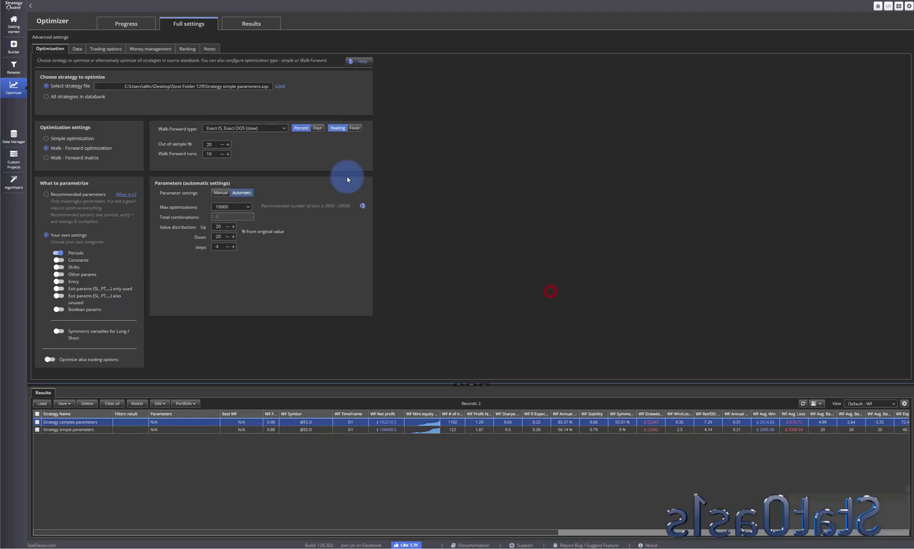
Load Strategy complex parameters.sqx and set its parameters to Manual
click(280, 86)
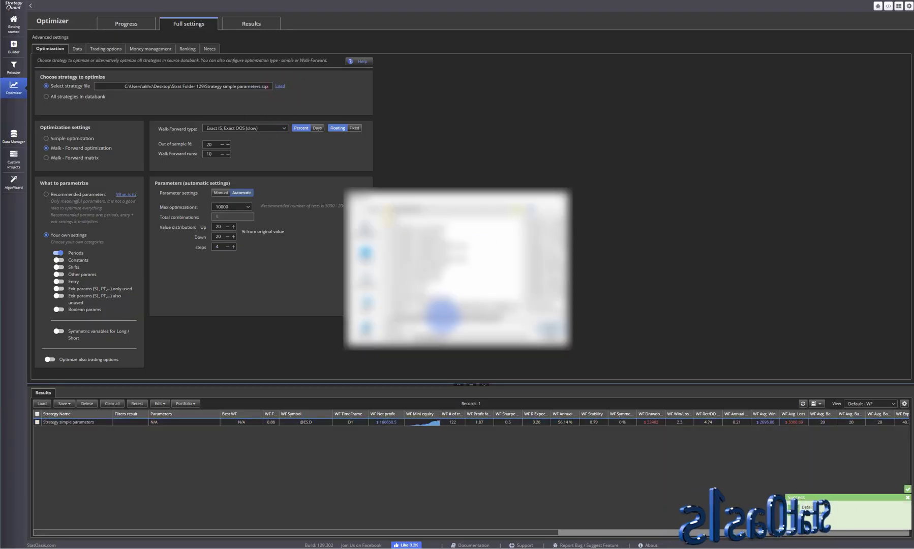
double_click(444, 316)
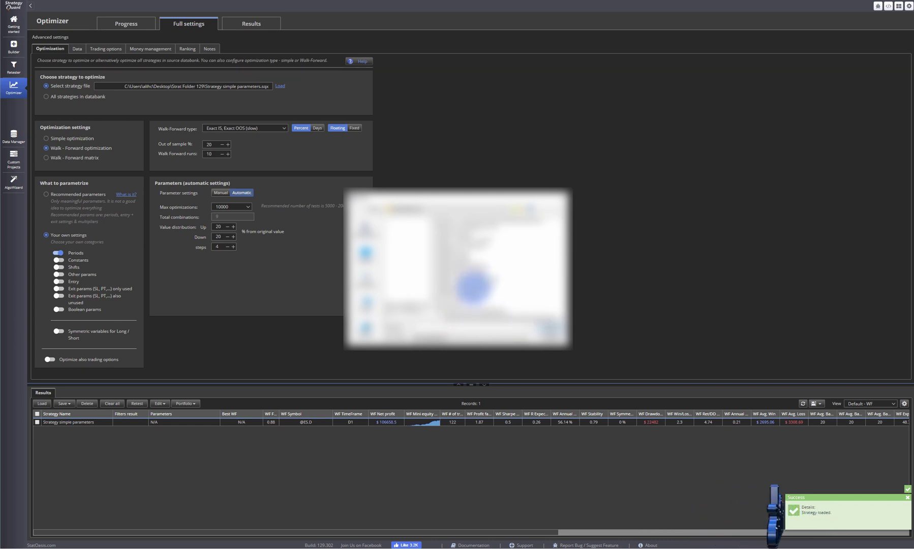
click(475, 275)
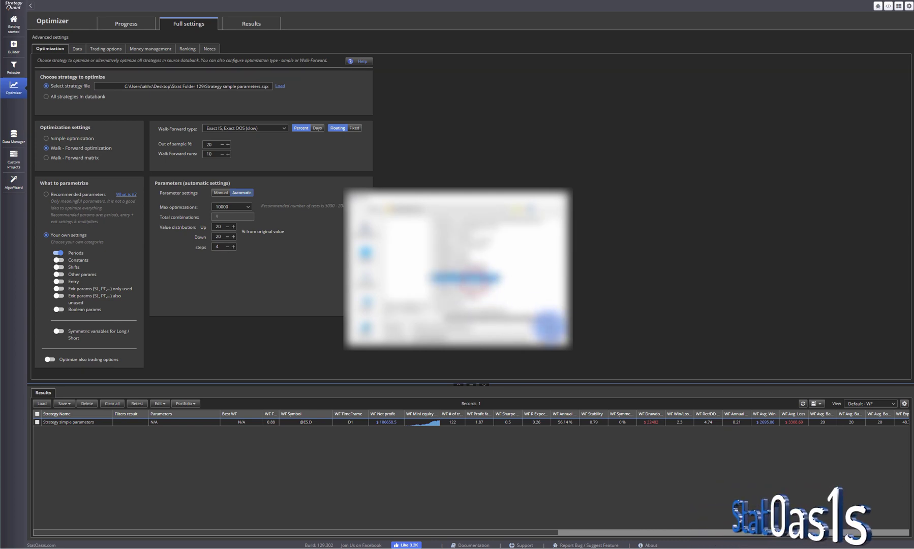
click(550, 327)
click(551, 293)
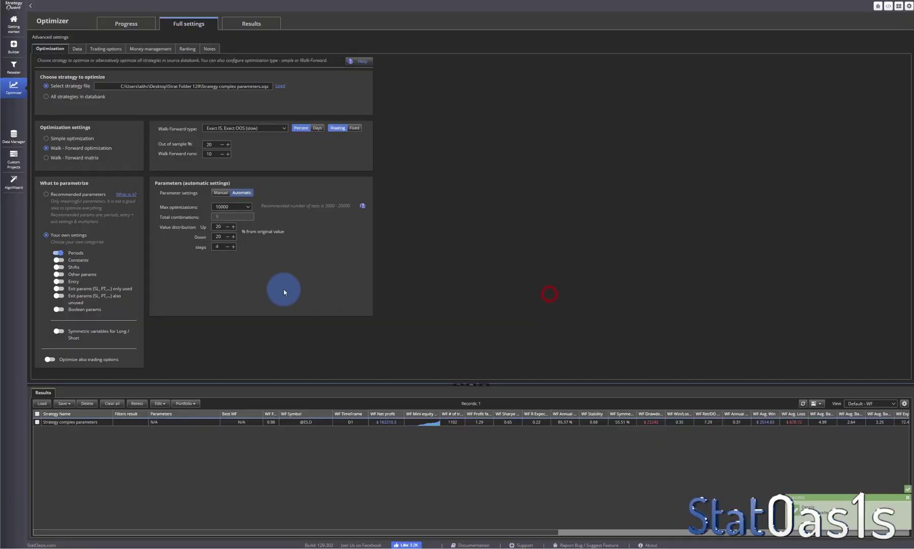
click(220, 193)
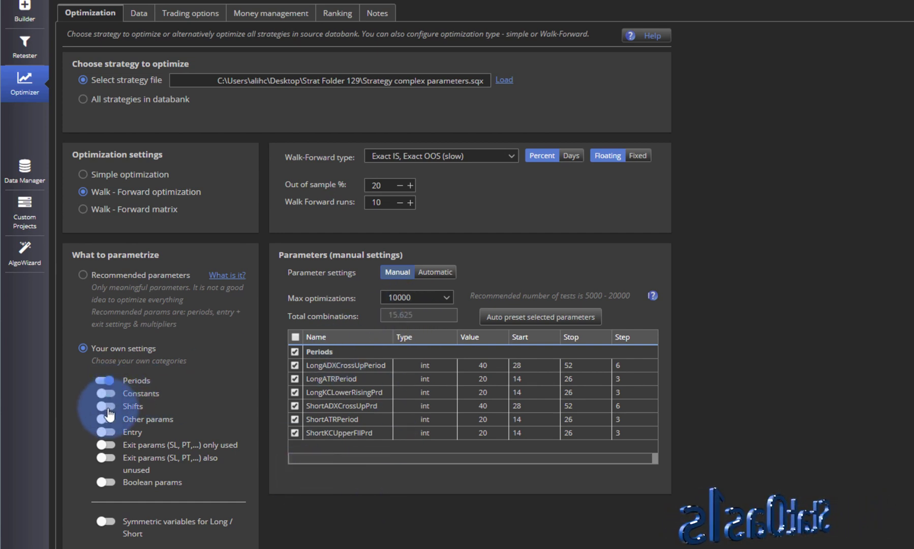
Include used and unused exit parameters and shift parameters in the optimization
click(105, 445)
scroll(446, 402, down, 5)
click(136, 467)
scroll(400, 397, up, 5)
scroll(400, 396, down, 6)
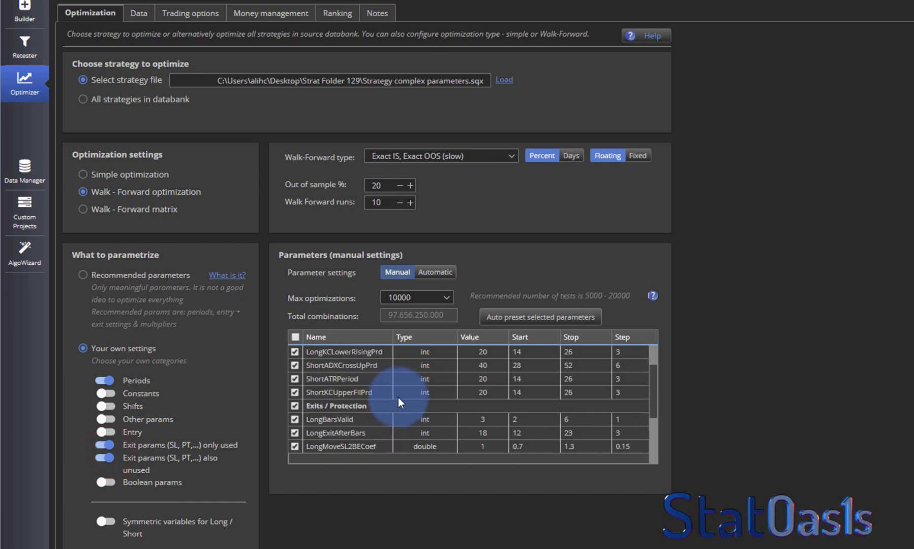
click(106, 406)
scroll(418, 365, up, 6)
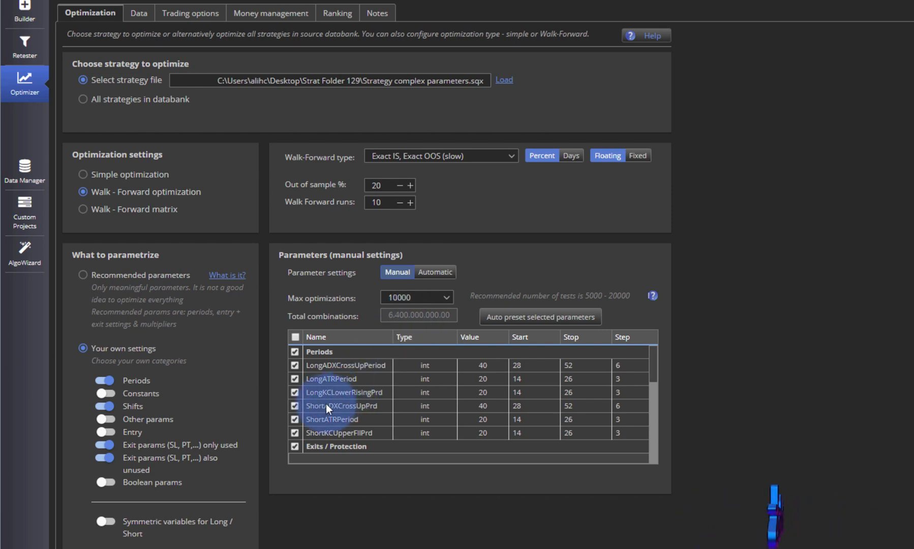
Exclude LongKCLowerRisingPrd, ShortATRPeriod and LongADXCrossUpPeriod, then auto-preset the rest with Up 22, Down 22, steps 22
click(294, 393)
click(292, 420)
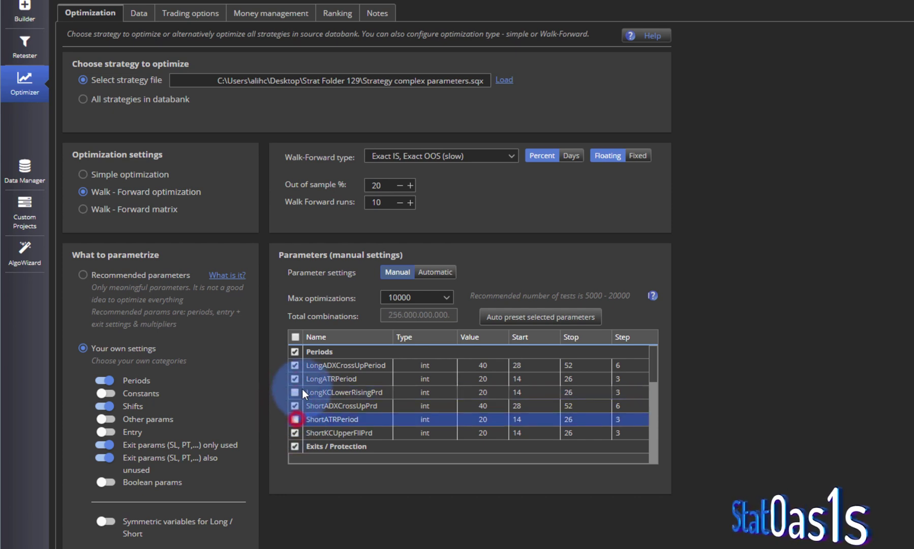
click(294, 365)
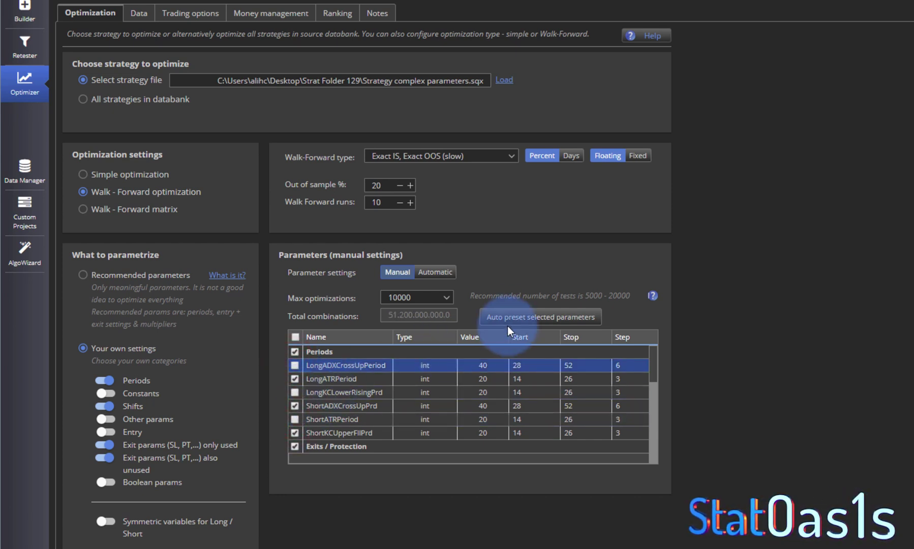
click(509, 317)
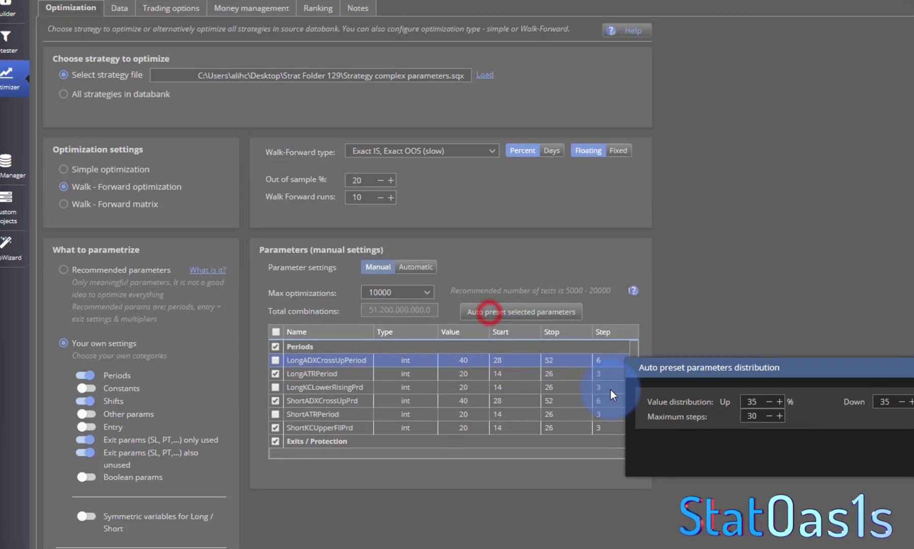
double_click(761, 402)
text(22)
double_click(661, 342)
text(22)
double_click(538, 358)
text(22)
click(784, 400)
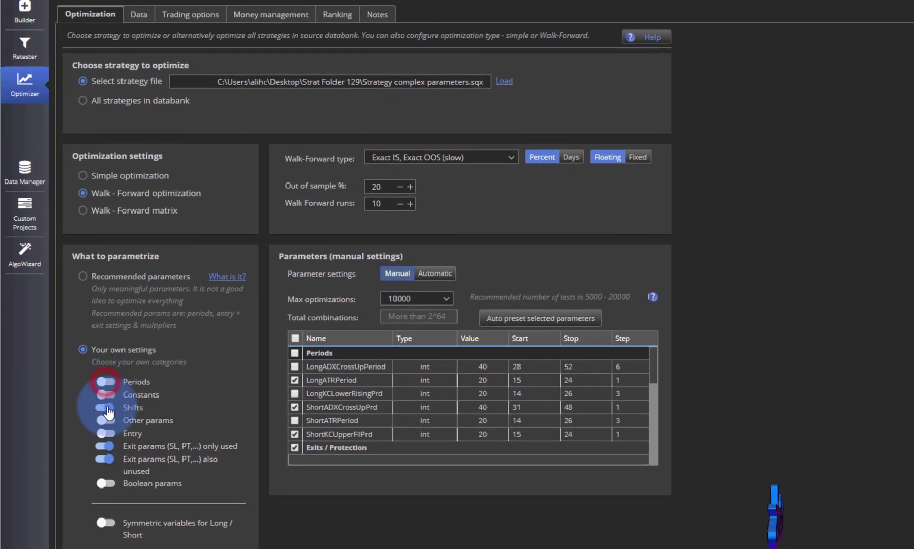
Turn off the shift, used exit and unused exit parameter categories
click(106, 408)
click(106, 446)
click(106, 459)
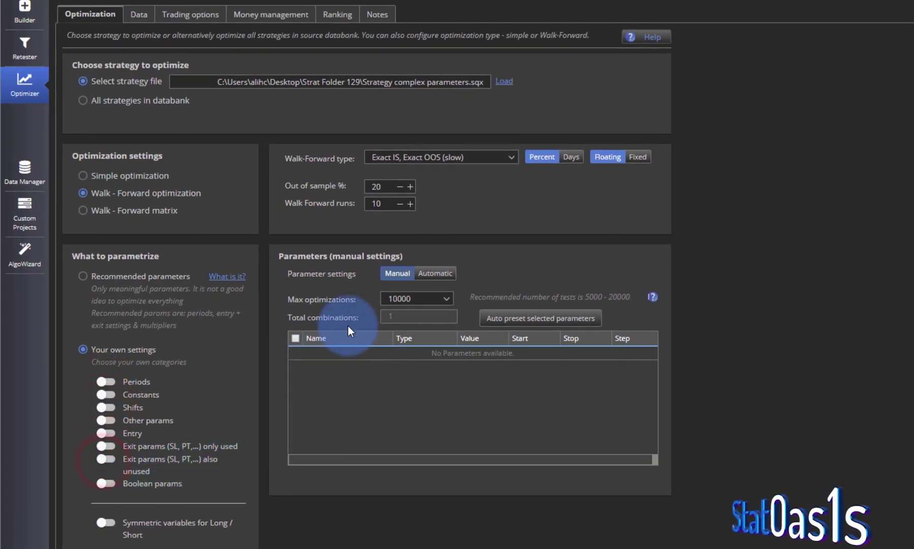
Automatically distribute the recommended parameters at 25% up, 25% down and 2 steps, for 512 combinations
click(436, 273)
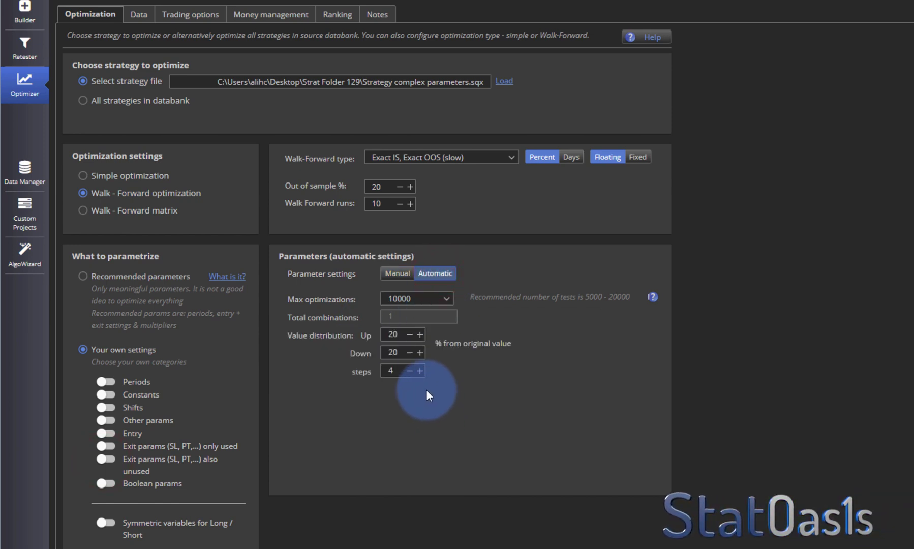
double_click(397, 334)
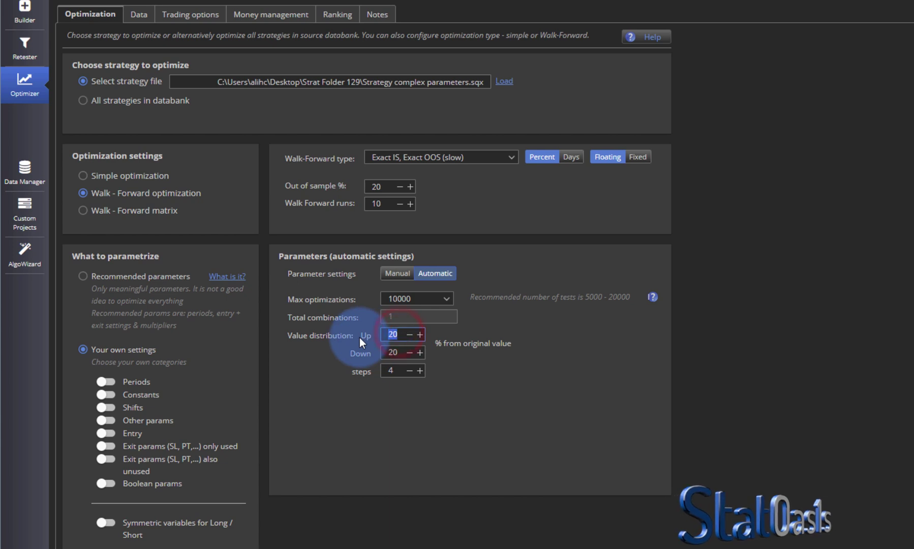
text(25)
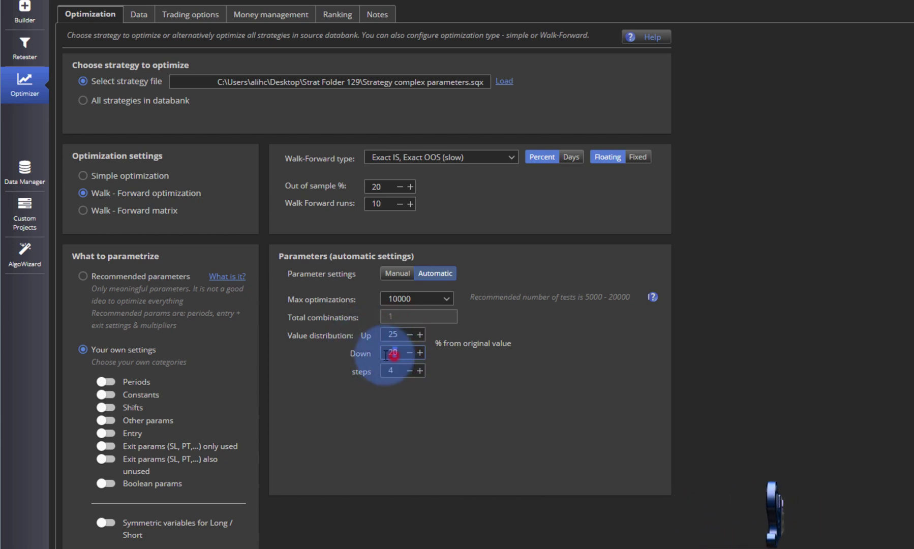
text(25)
drag(395, 373, 385, 371)
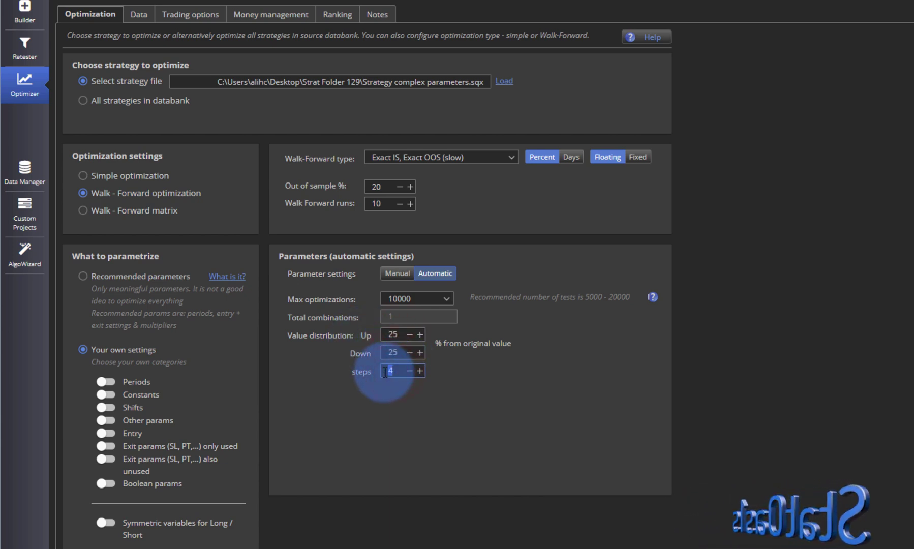
text(2)
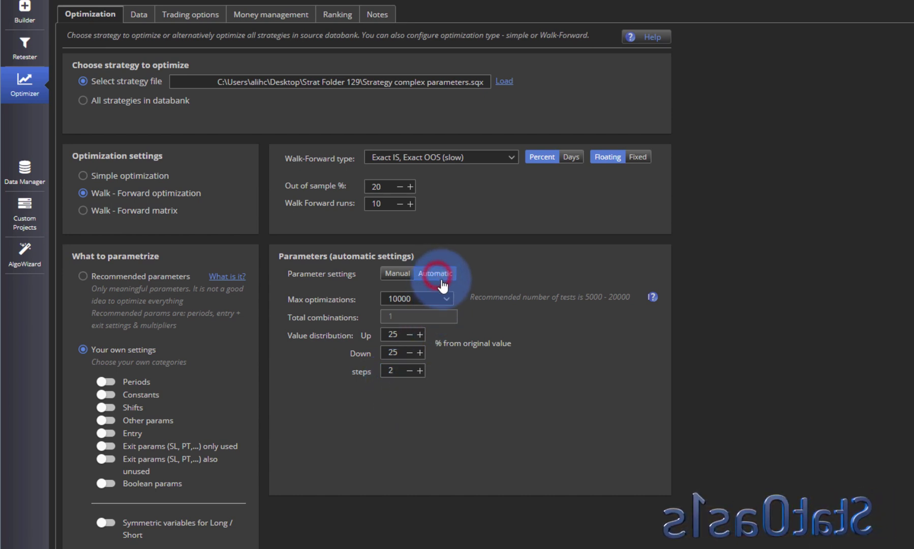
click(416, 422)
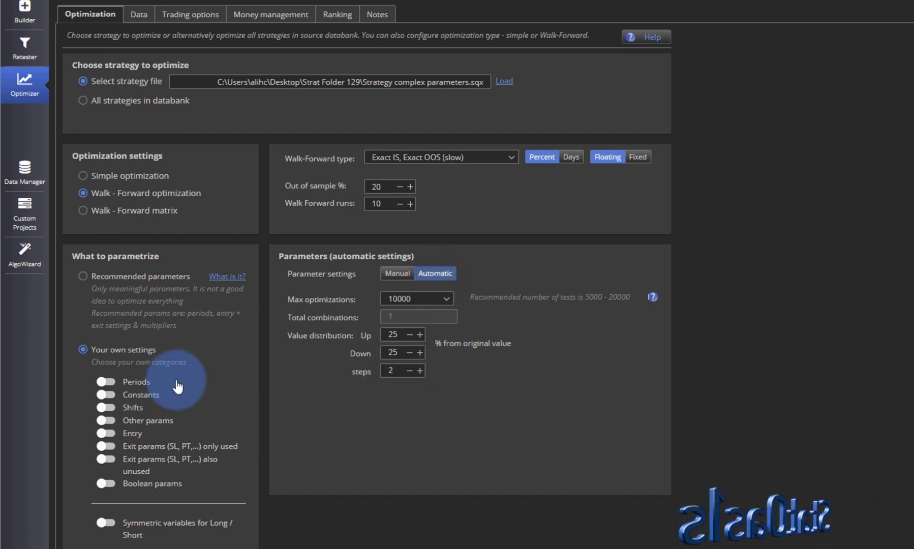
click(117, 276)
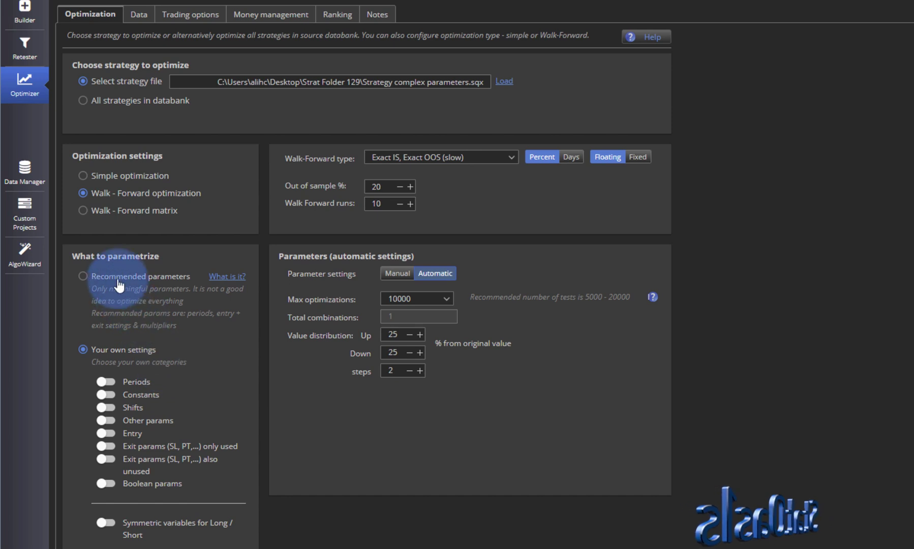
click(436, 273)
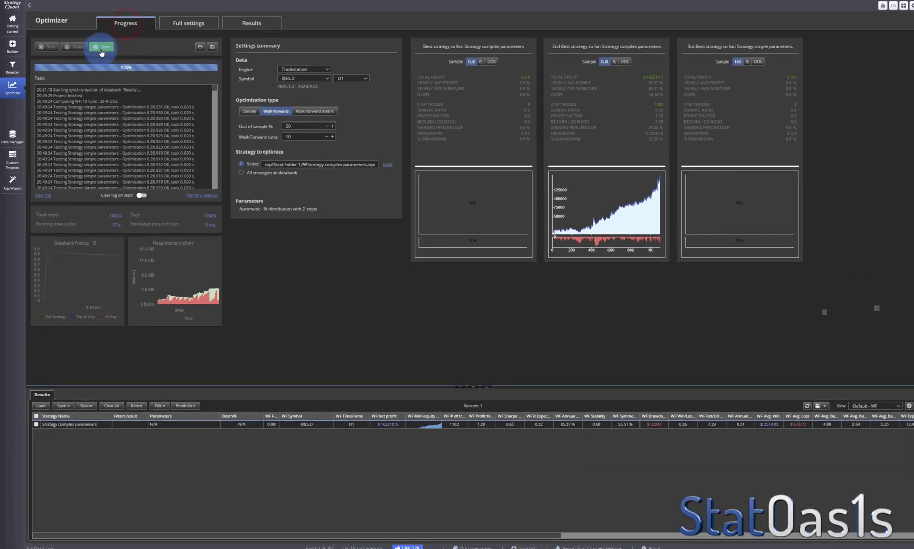
Run the walk-forward optimization and open the WF Optimization result
click(152, 27)
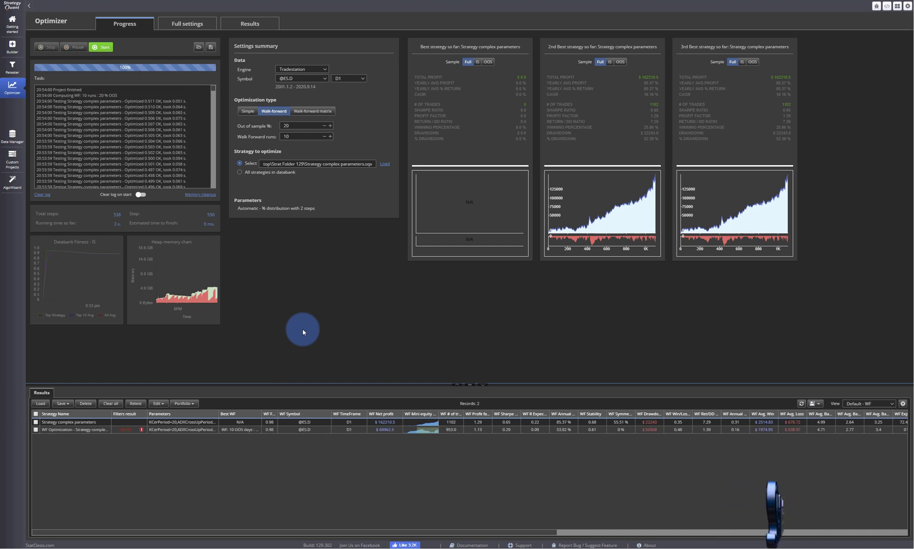
click(125, 429)
double_click(125, 429)
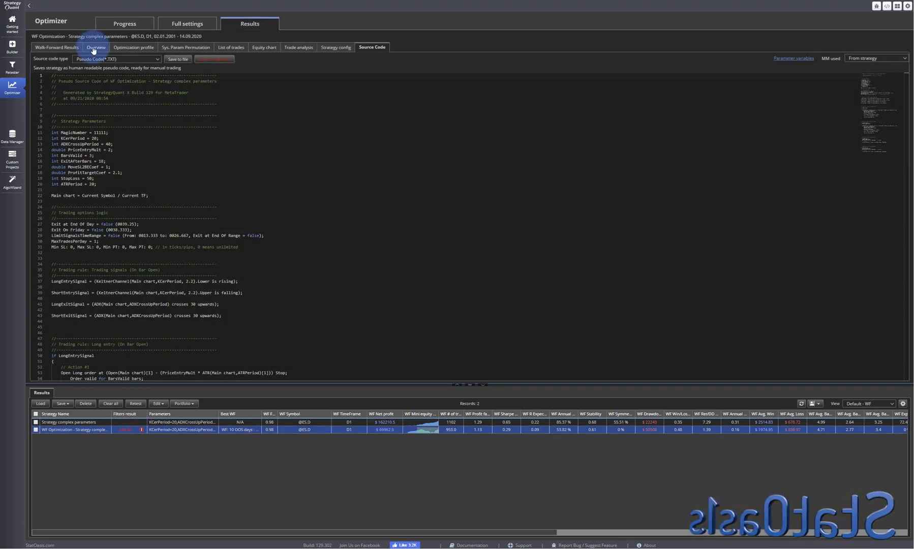
Browse the walk-forward results, 3D-bar optimization profile and SPP, then return to Full settings
click(79, 49)
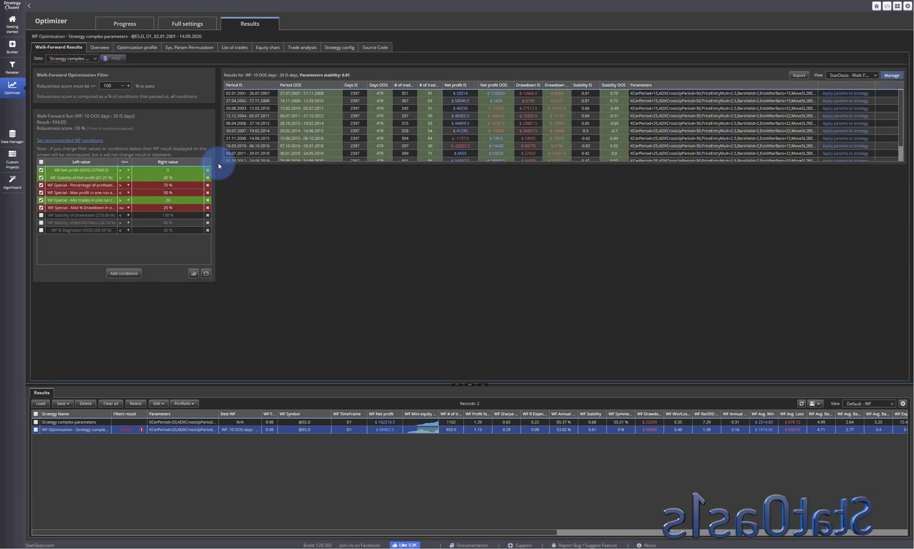
click(133, 48)
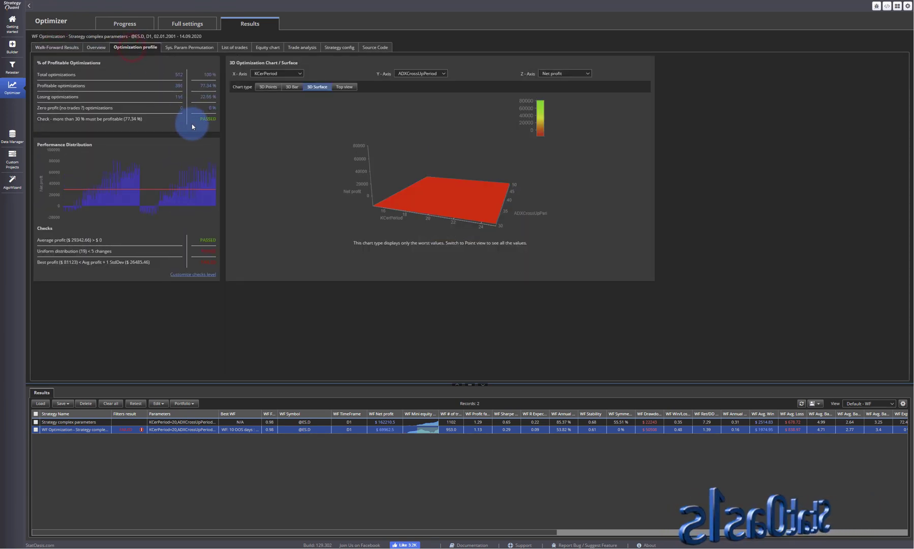
click(288, 87)
click(189, 47)
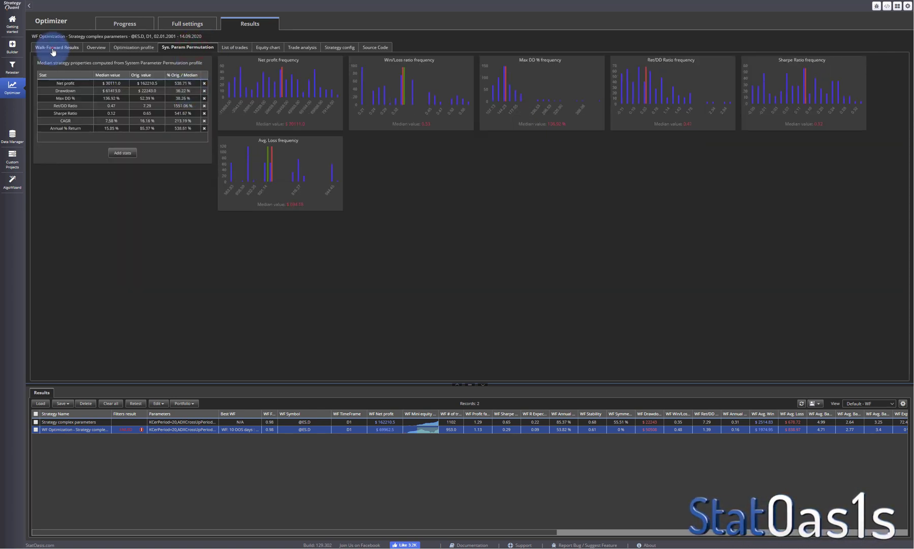
click(53, 47)
click(181, 23)
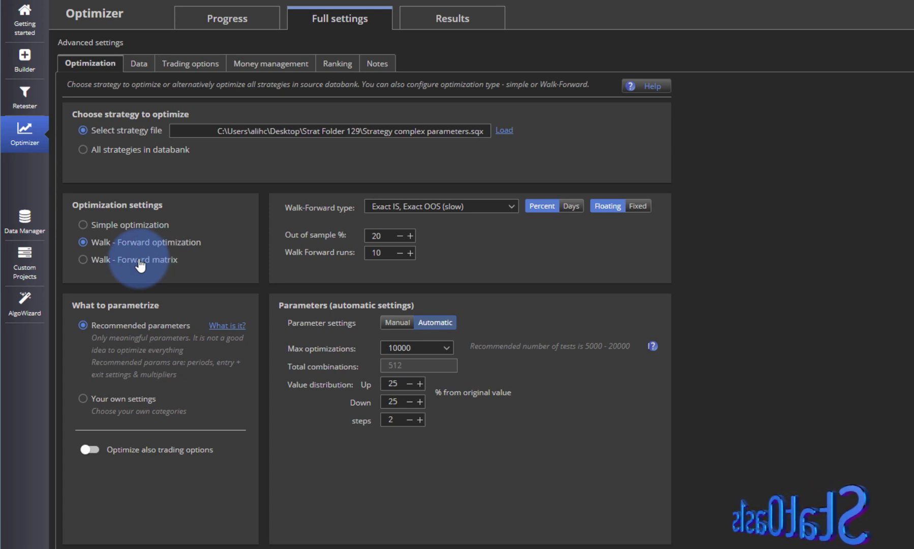
Replace the Walk-Forward Optimization cross check with Walk-Forward Matrix and set the Optimizer to Walk-Forward matrix
click(24, 96)
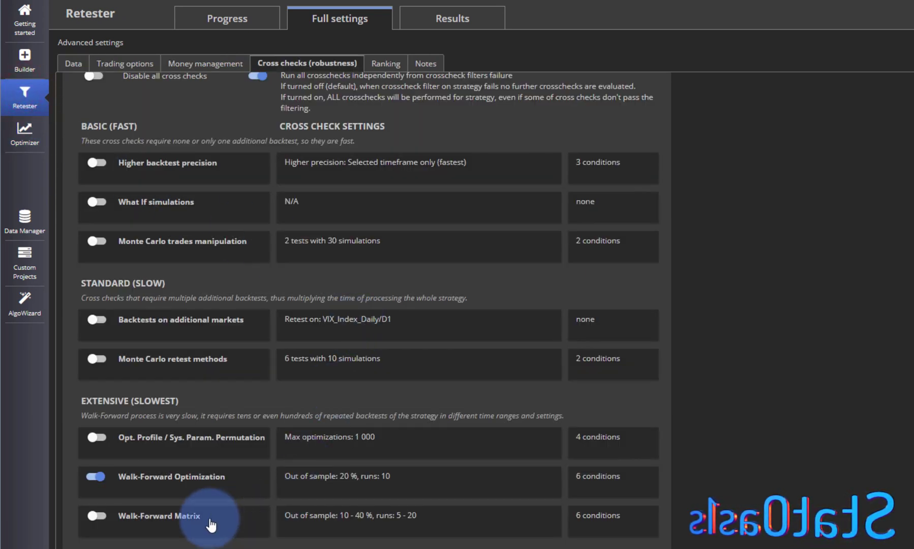
click(96, 477)
click(95, 516)
click(319, 519)
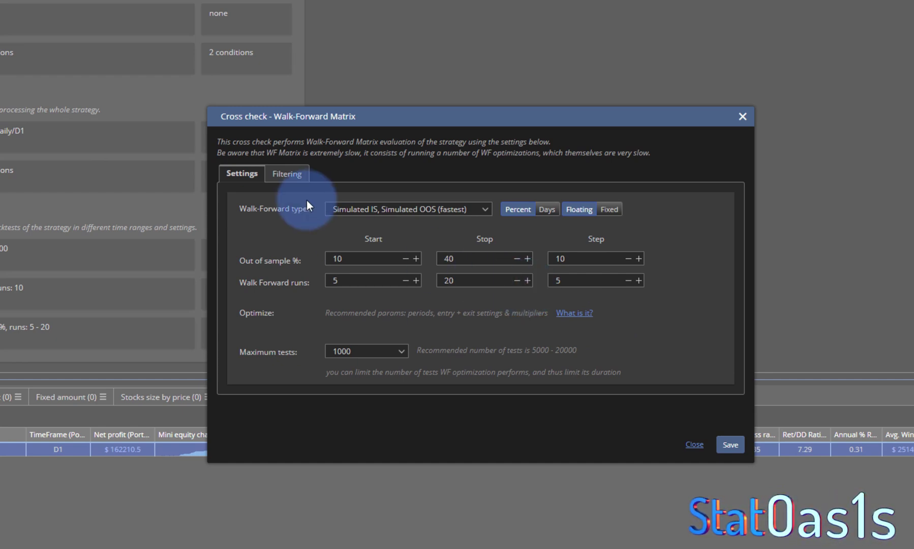
click(299, 173)
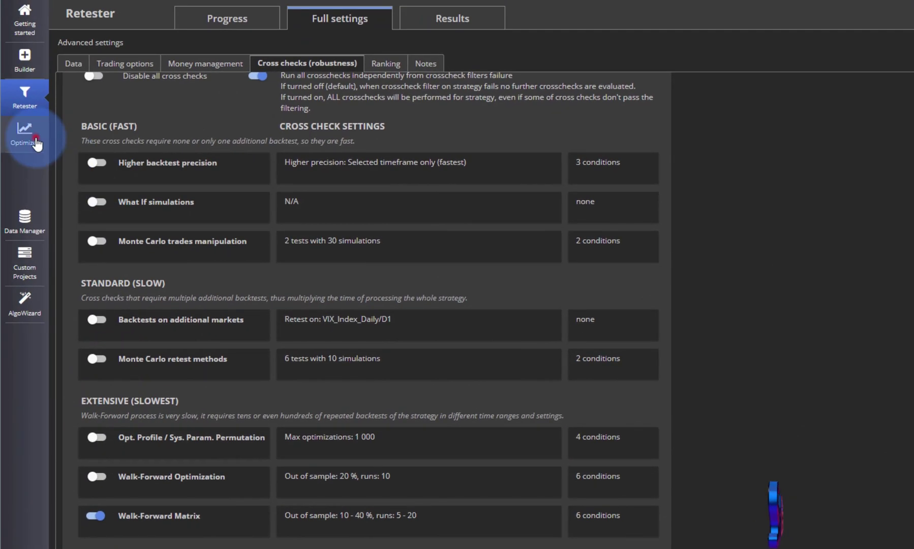
click(25, 134)
click(102, 259)
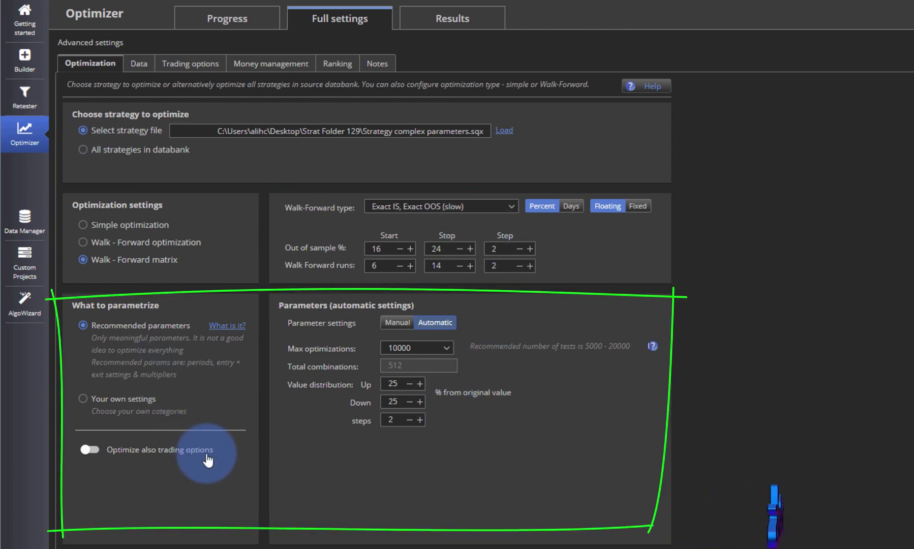
Apply auto-preset manual parameter ranges and cap max optimizations at 1000
click(393, 323)
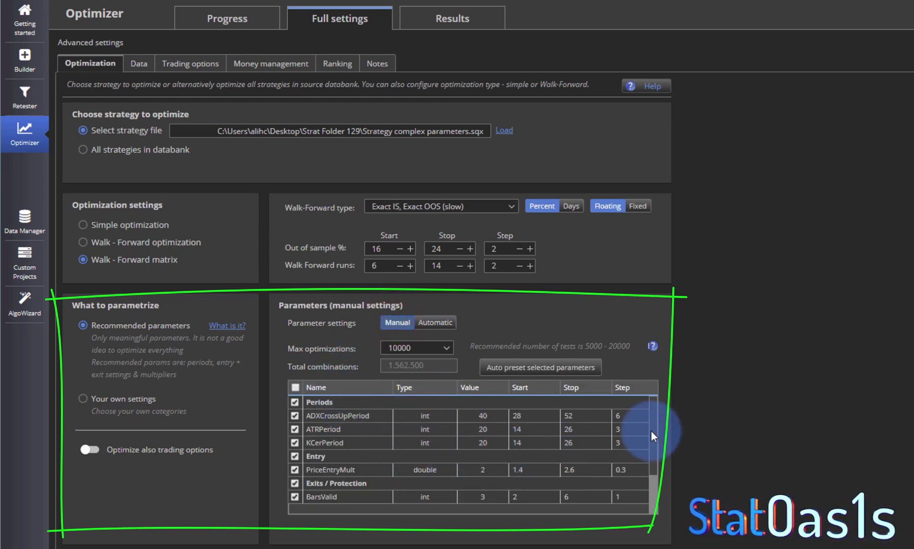
click(655, 429)
drag(652, 432, 653, 526)
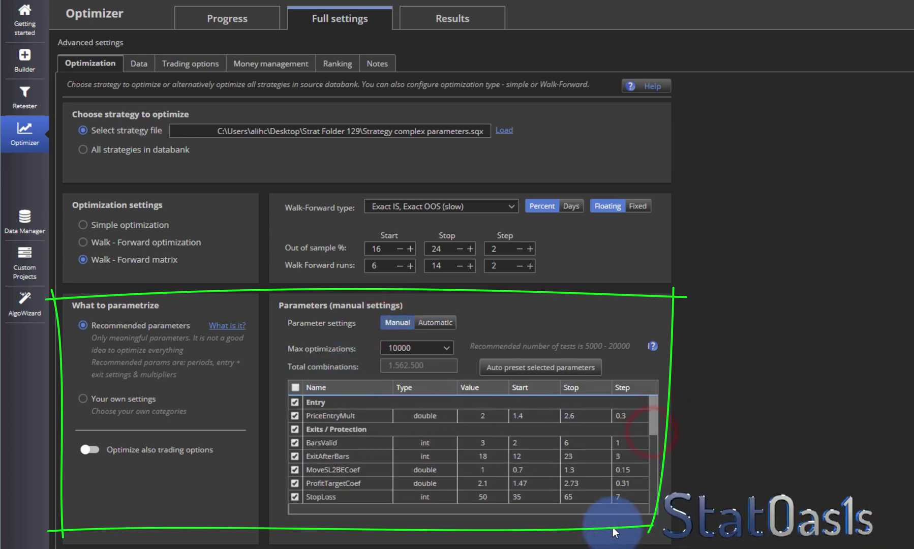
click(516, 364)
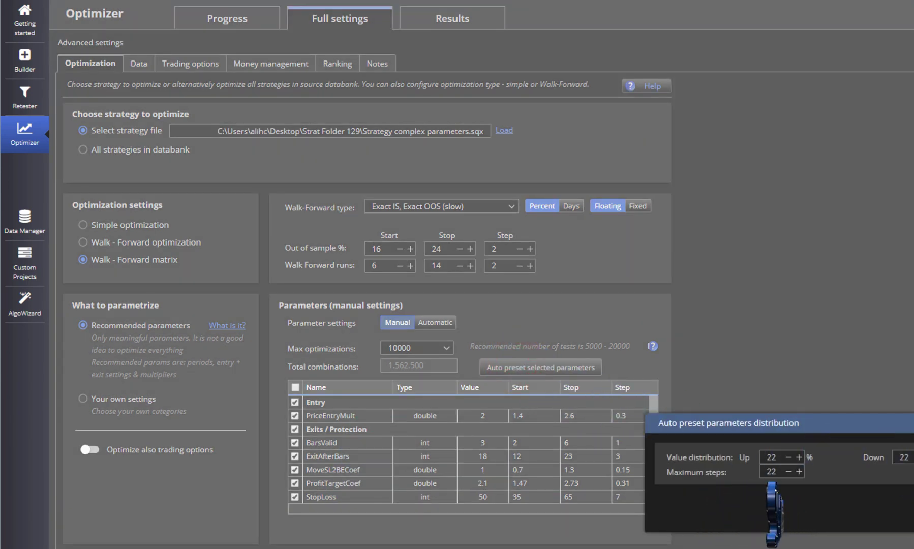
key(Return)
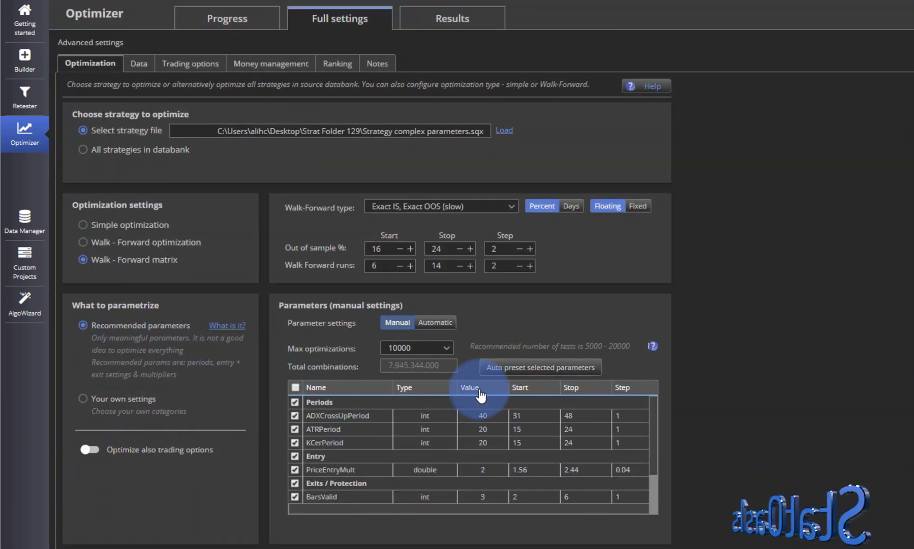
click(417, 348)
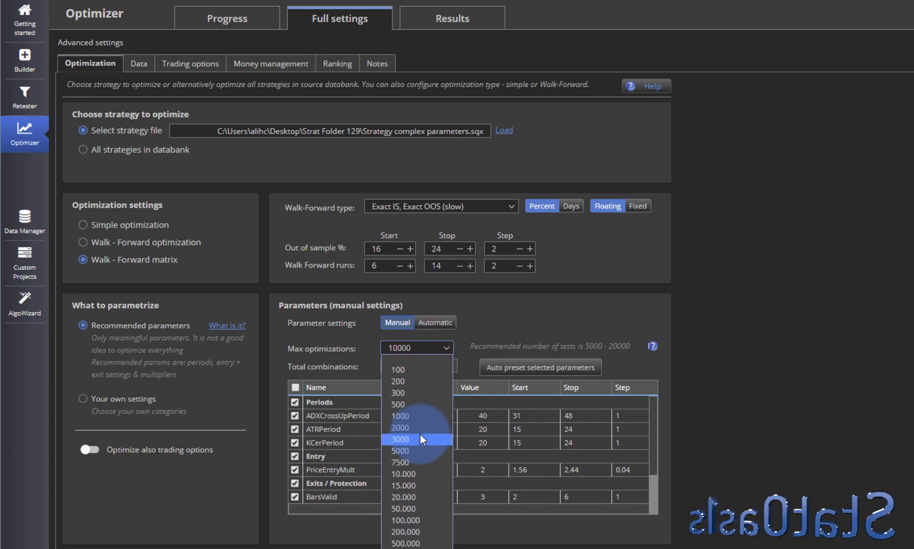
click(417, 416)
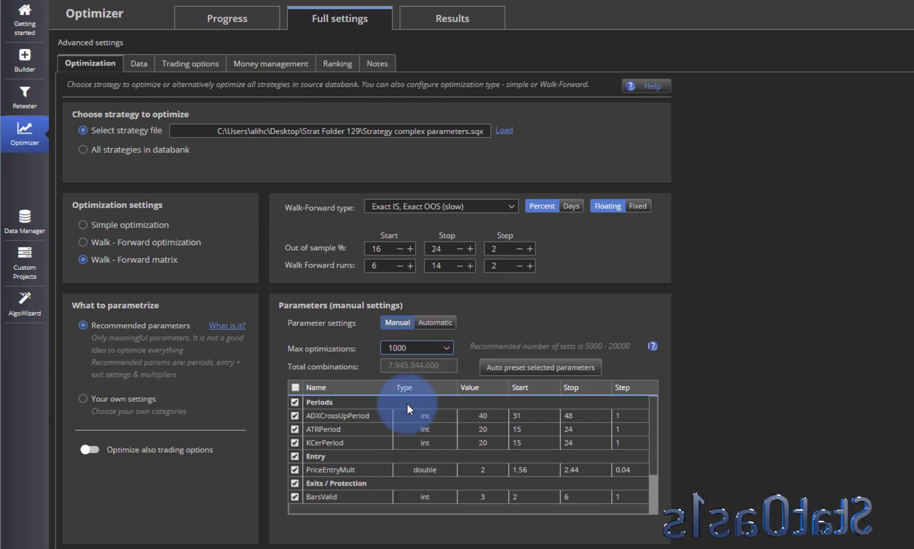
Start the walk-forward matrix run, removing old results, and open the WF Matrix result
click(235, 18)
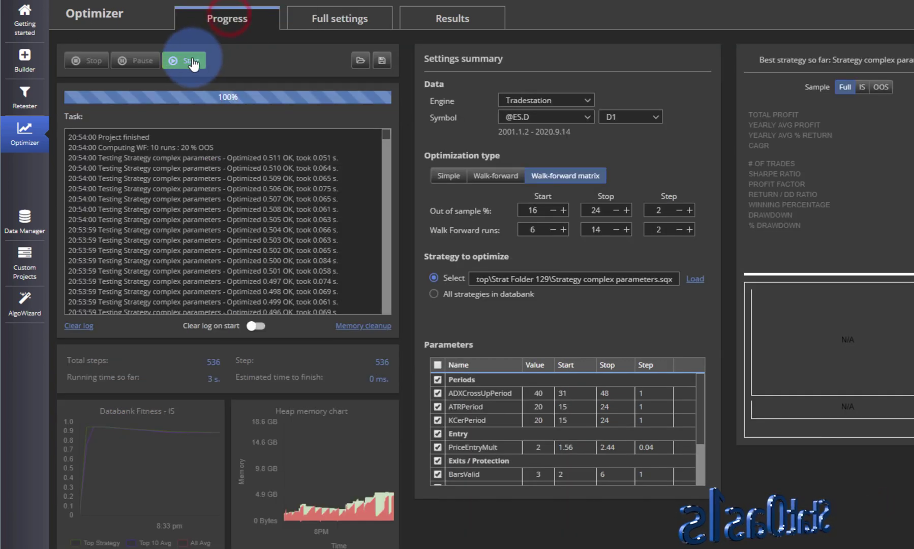
click(189, 60)
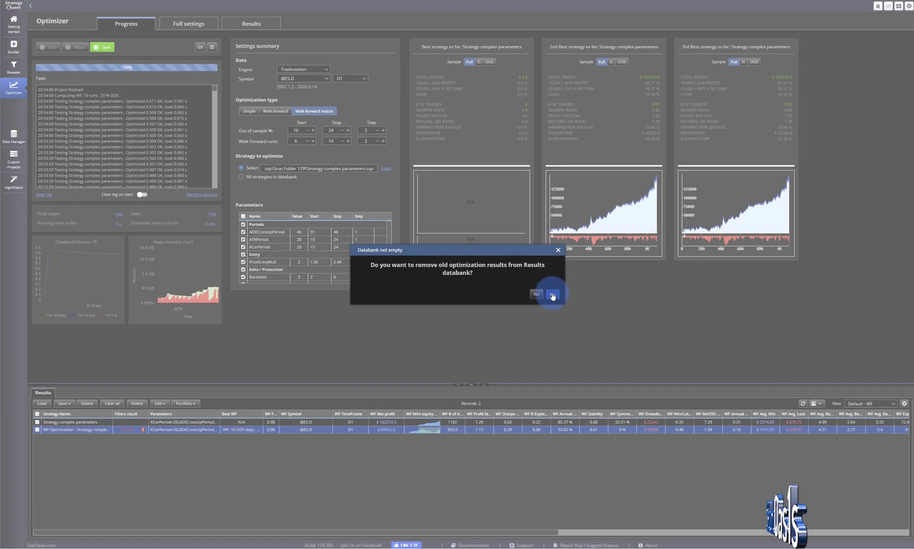
click(553, 295)
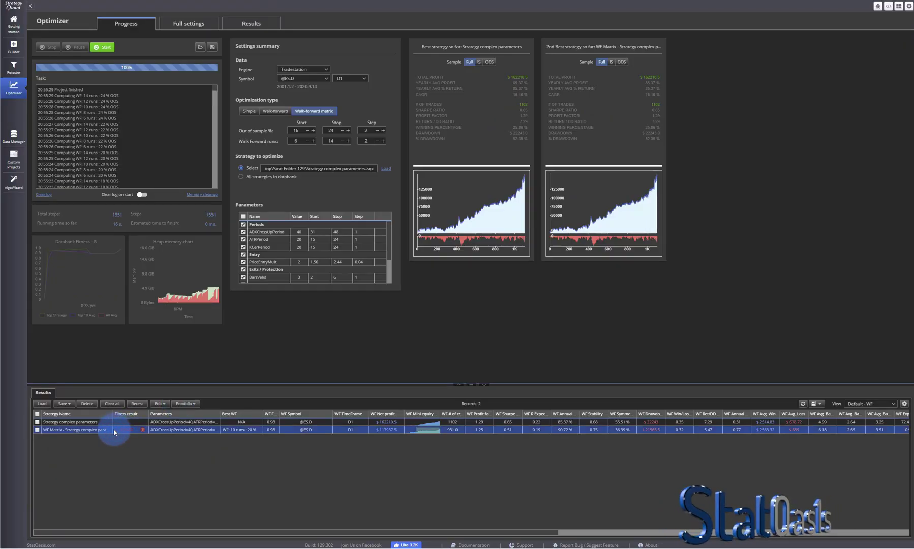
double_click(112, 431)
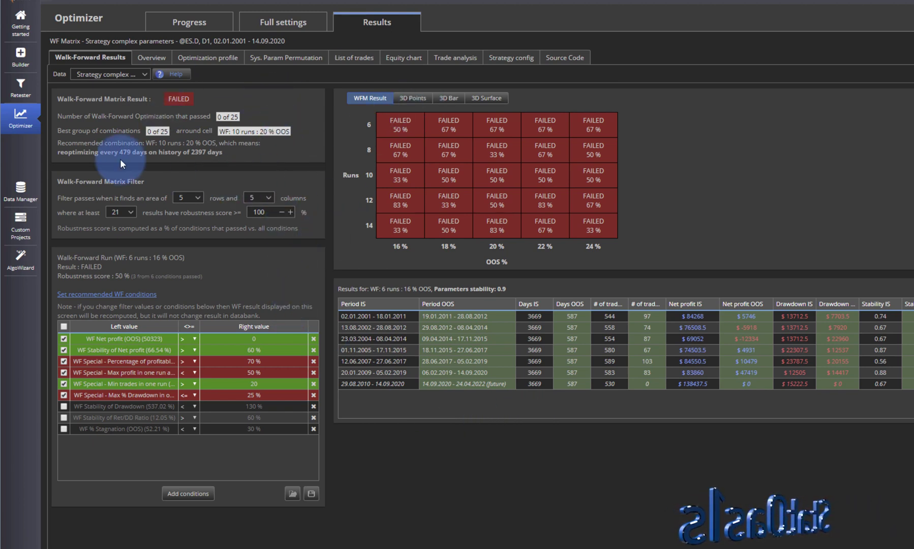
Browse the failed matrix's optimization profile, SPP and equity chart, ending on the results summary
click(281, 22)
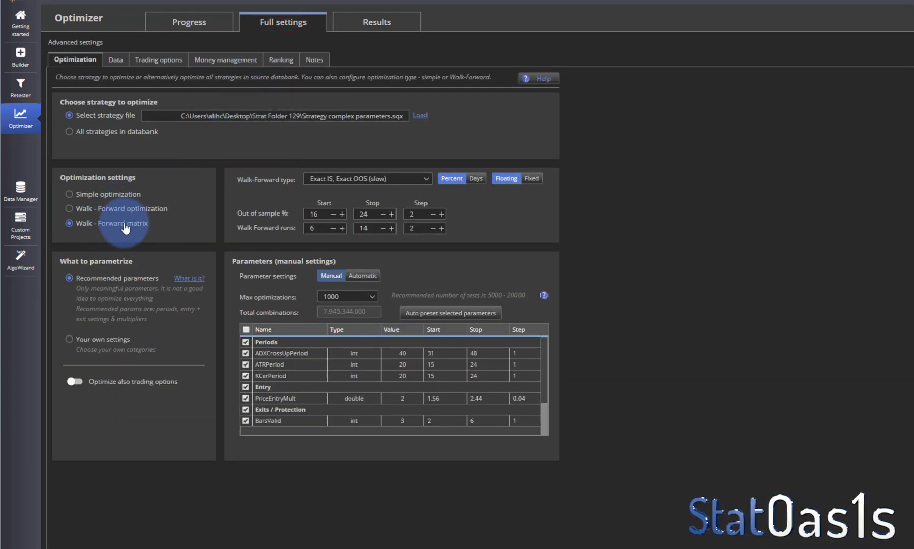
click(364, 32)
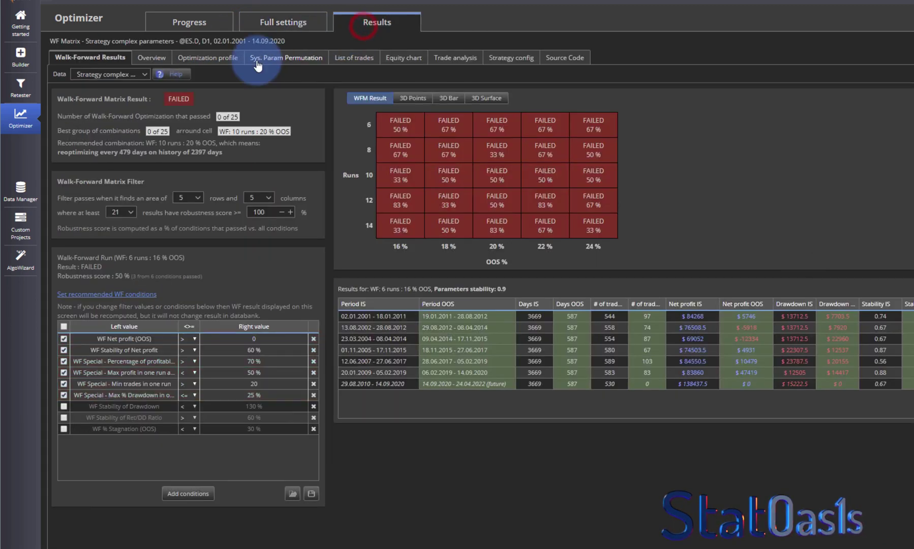
click(228, 59)
drag(618, 273, 619, 358)
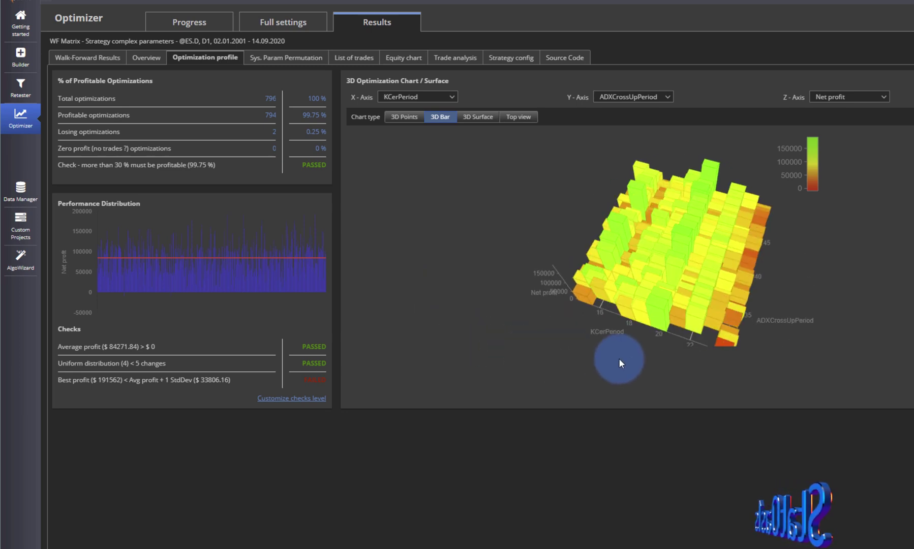
click(285, 57)
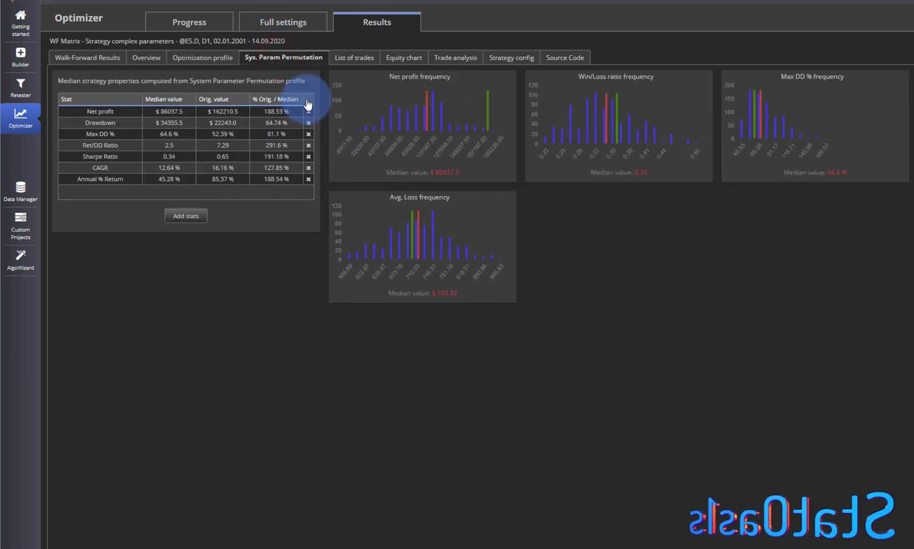
click(401, 58)
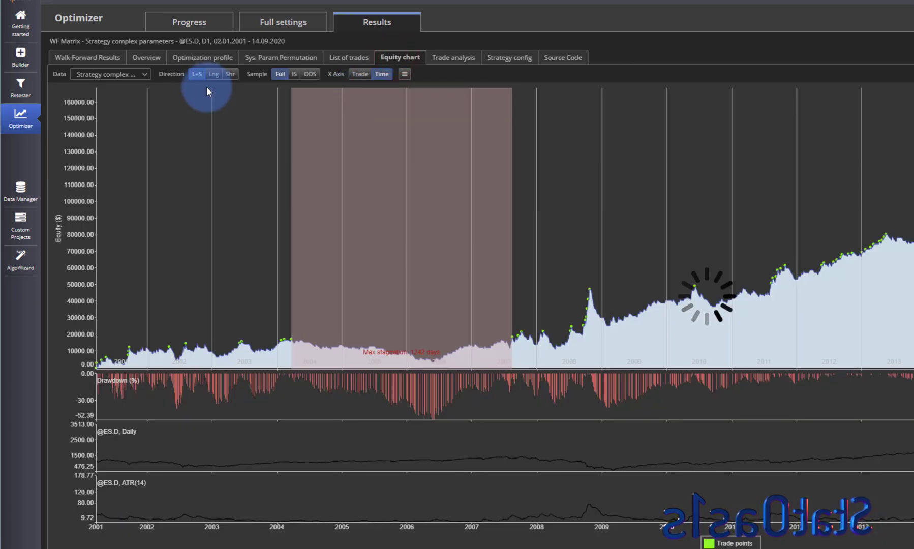
click(195, 60)
click(97, 58)
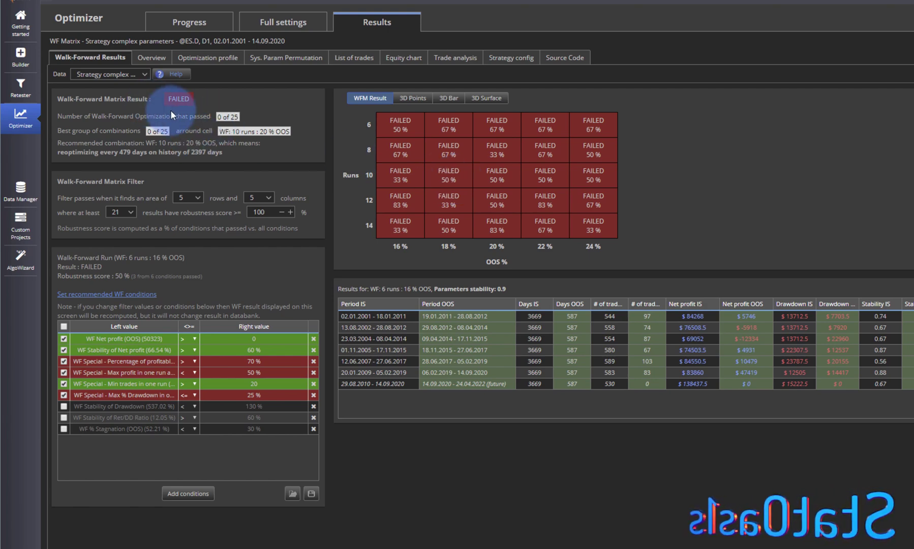
Inspect the Ranking tab's WF Matrix filter (5×5, 21 results, 100% robustness), then return to Results
click(280, 23)
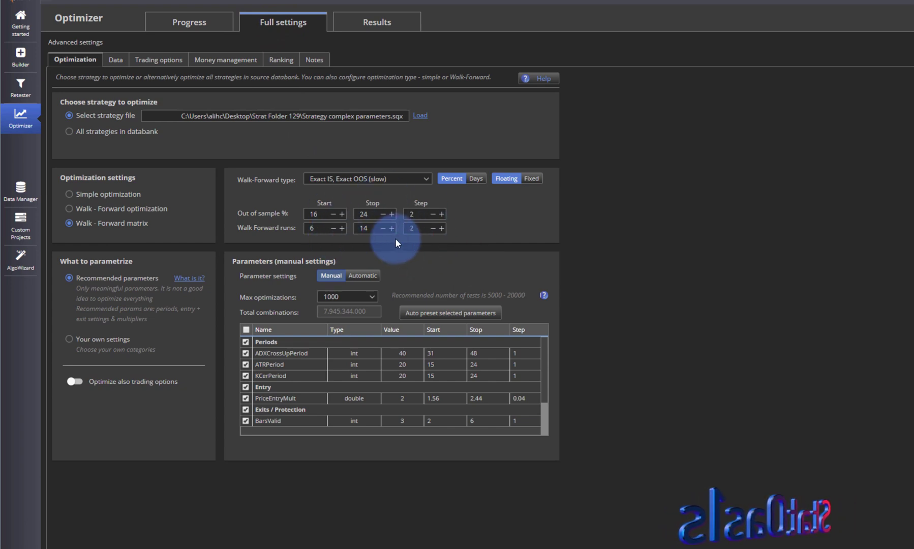
click(280, 60)
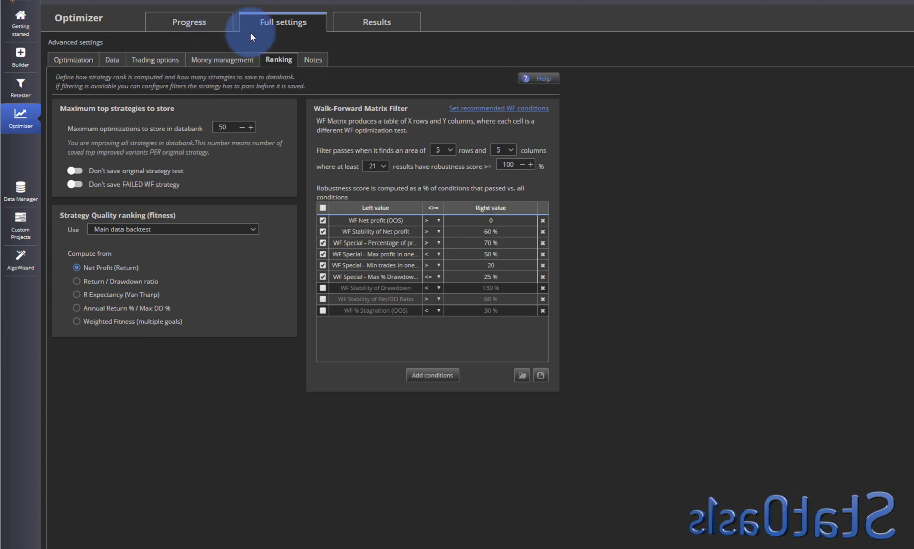
click(356, 24)
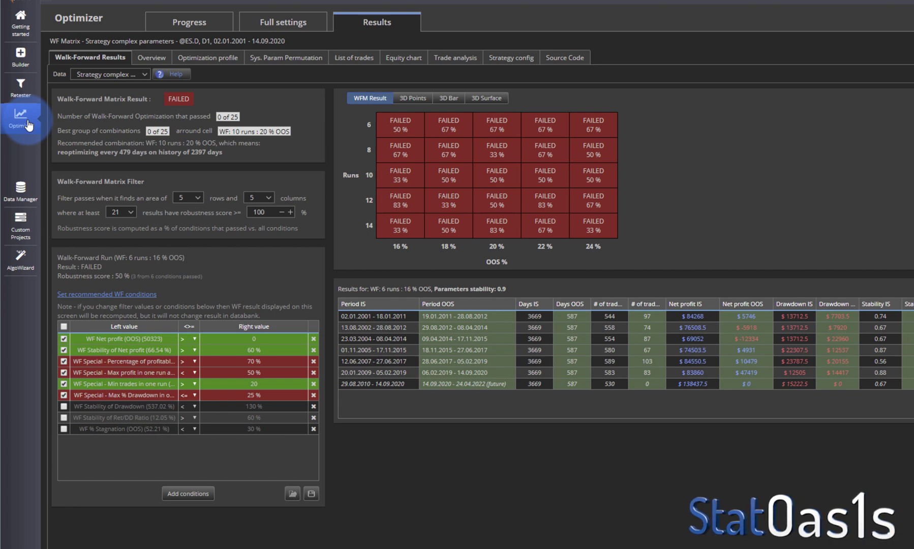
Review the Retester's Walk-Forward Matrix cross check, then reopen the Optimizer's full settings for Strategy complex parameters.sqx
click(26, 93)
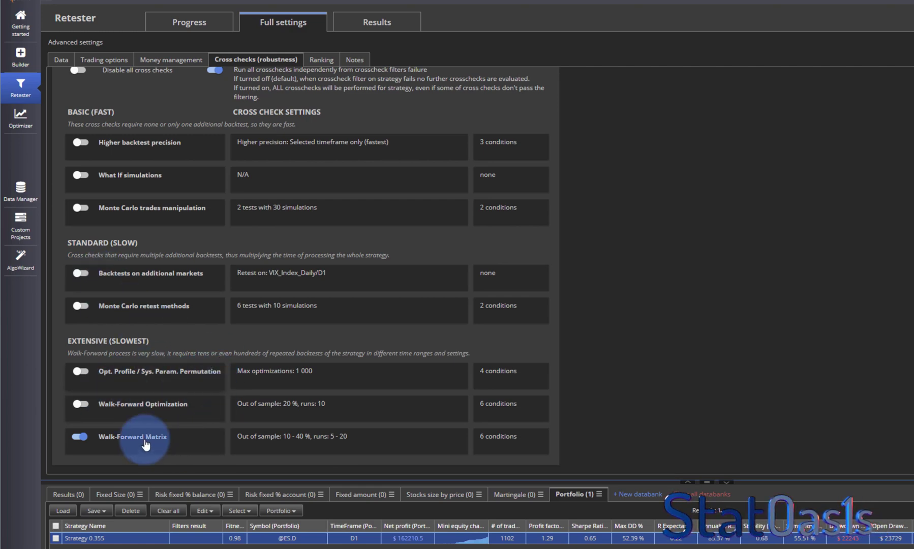
click(21, 118)
click(283, 32)
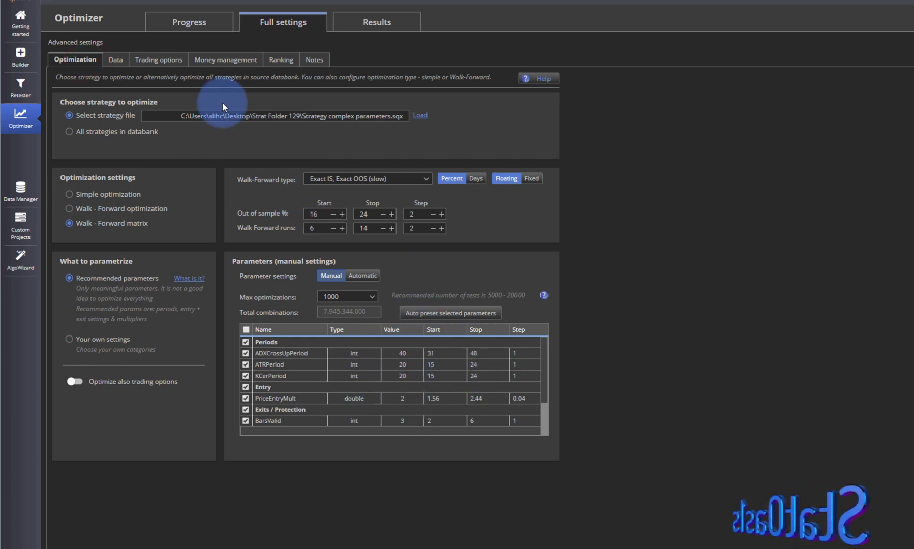
click(378, 21)
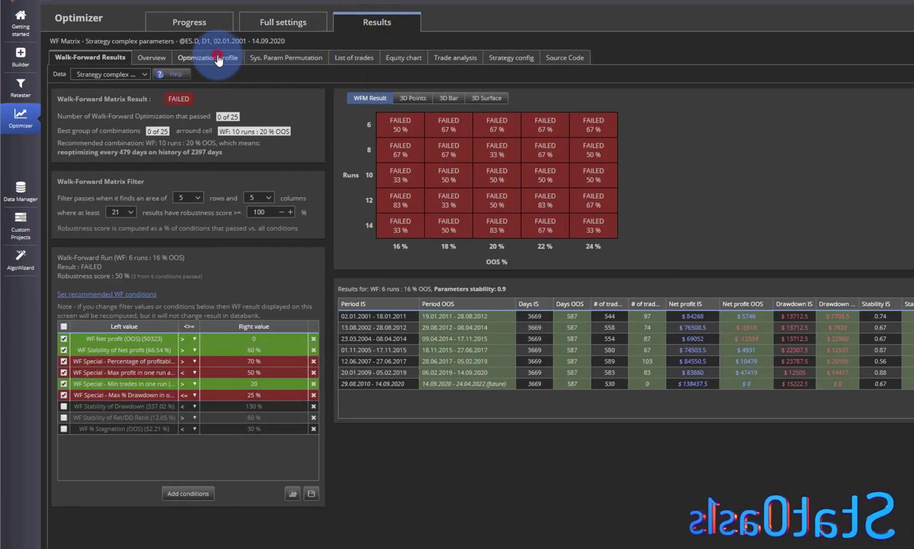
click(218, 58)
click(291, 58)
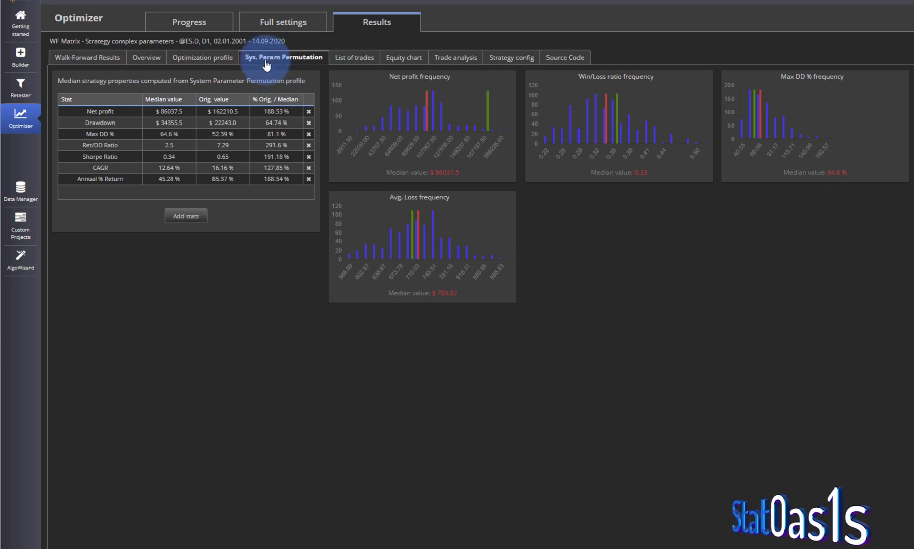
click(204, 60)
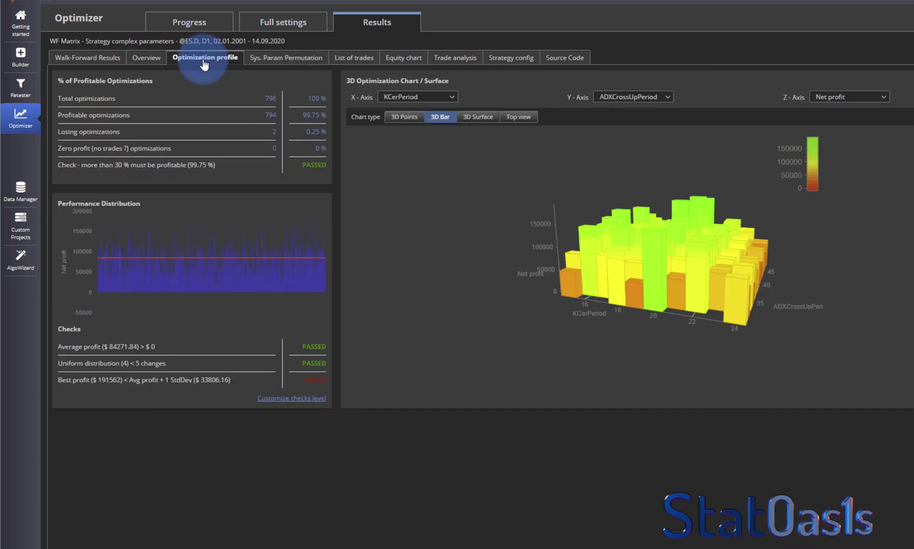
click(99, 57)
click(283, 22)
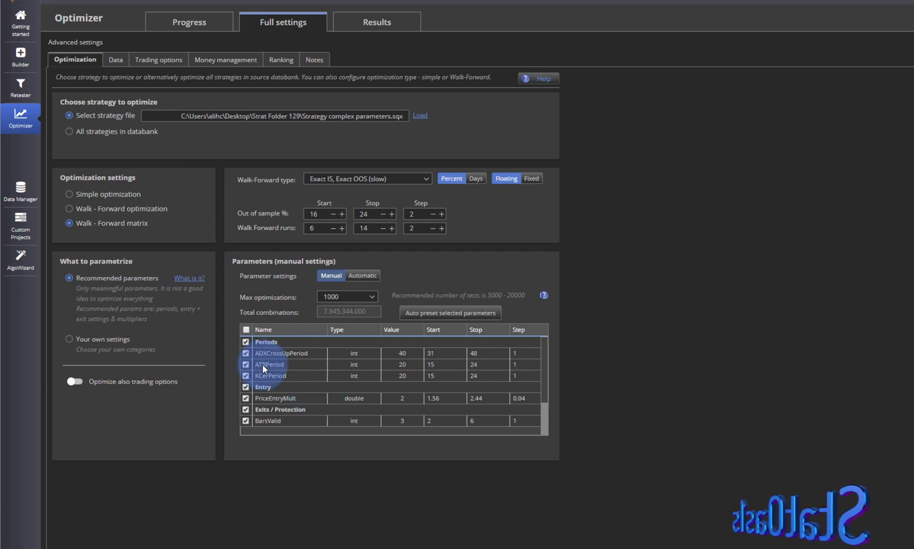